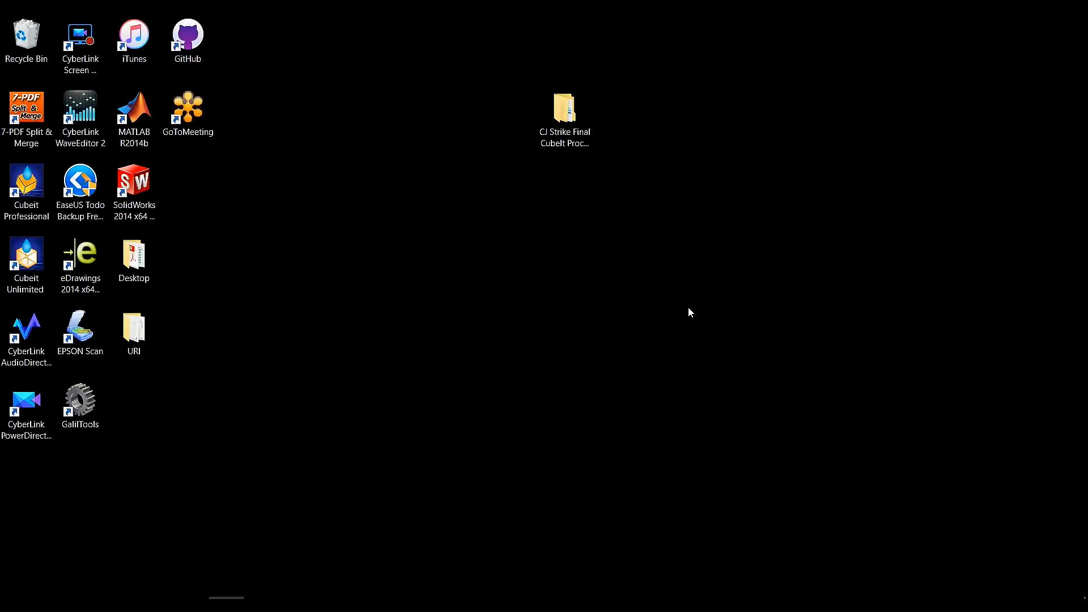
# View the CJ Strike 02_19_2014_5_Beam_Depths.tif image from the Aerial-Images folder inside CJ Strike Final CubeIt Processed.
pyautogui.doubleClick(571, 118)
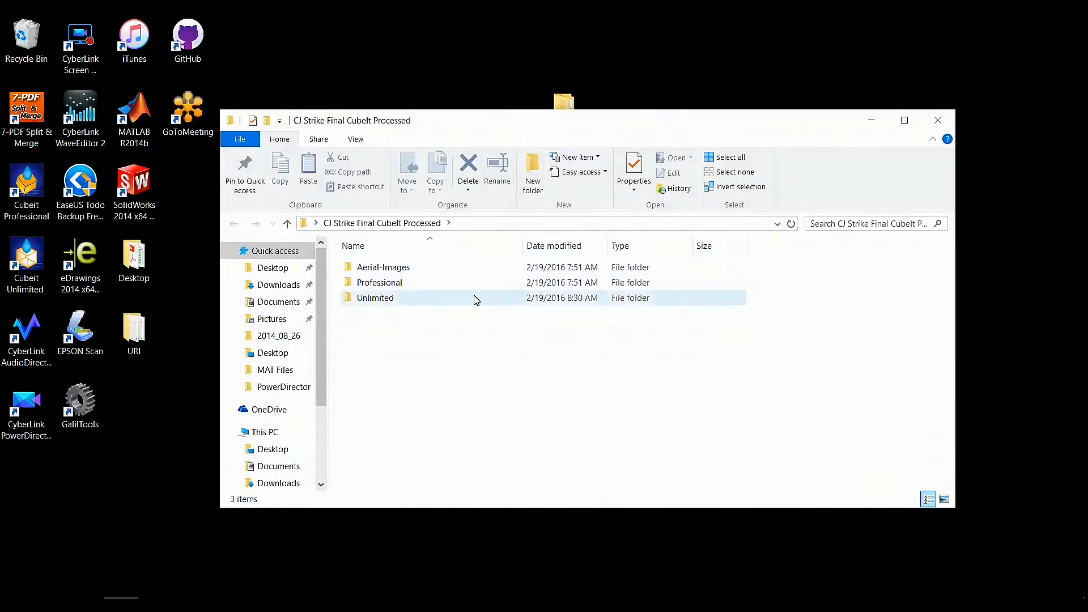
pyautogui.doubleClick(420, 273)
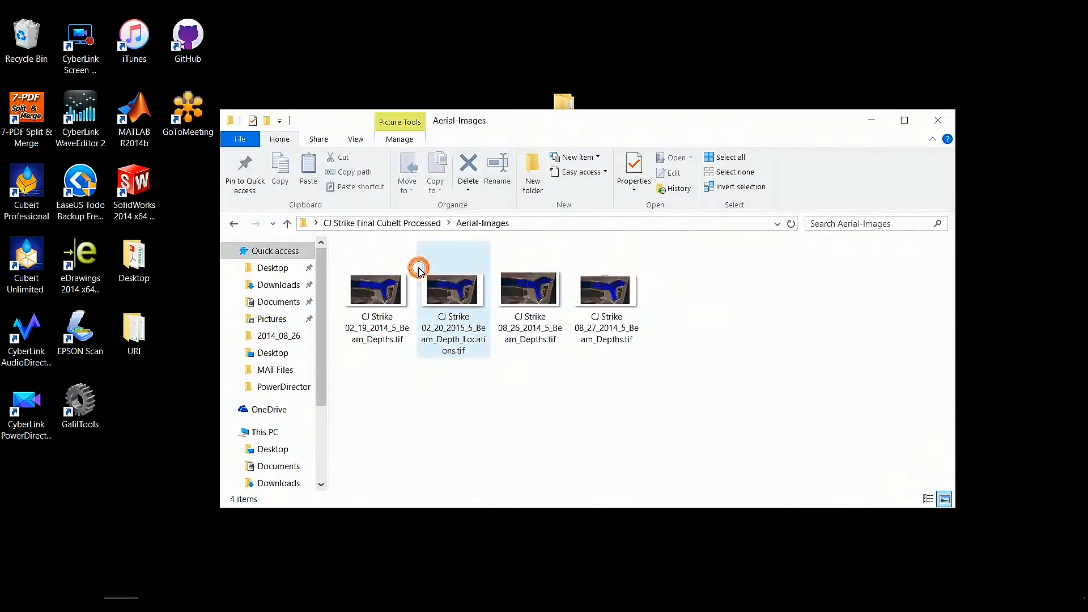
pyautogui.doubleClick(385, 299)
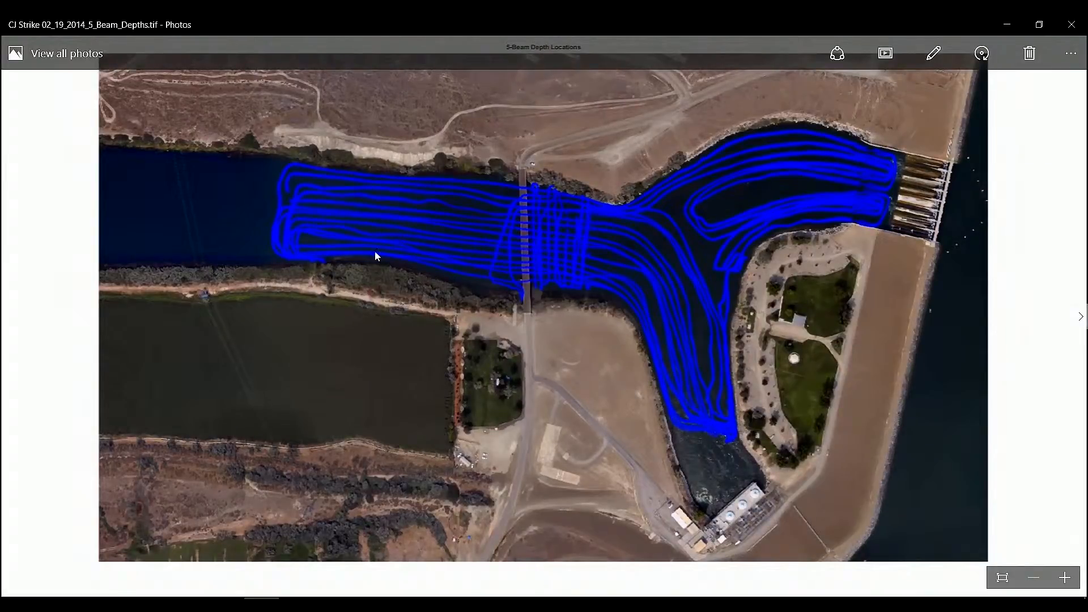
pyautogui.click(1072, 25)
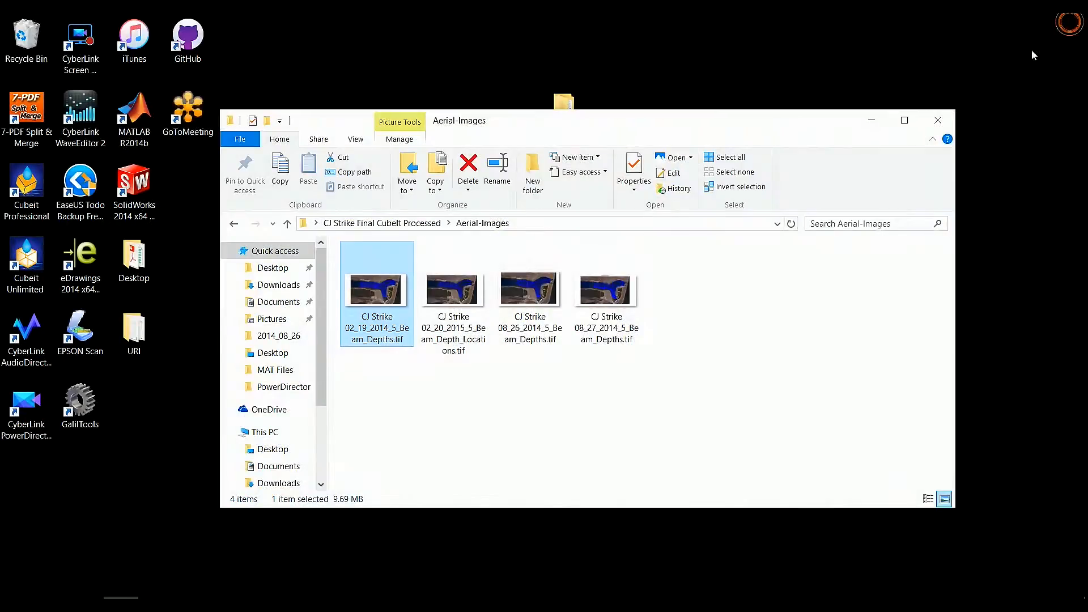
# Open CJ_Strike_2014_08_26_DEM_Depth_Speed.lpk from the Professional folder's 2014_08_26 subfolder in Cubeit Professional and try rollerball rotation on the model.
pyautogui.click(425, 223)
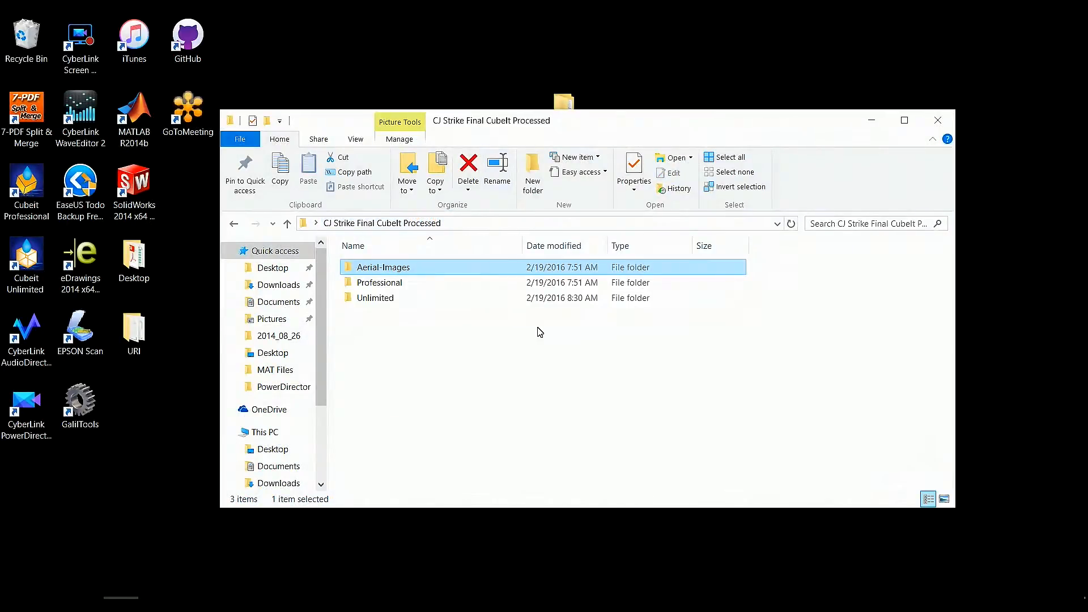
pyautogui.doubleClick(396, 283)
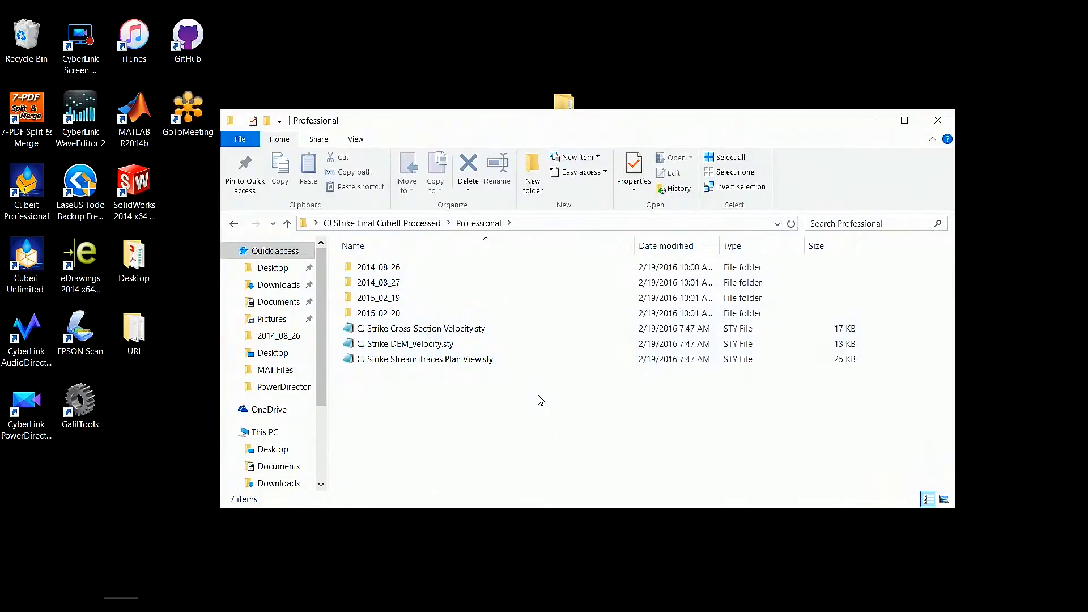
pyautogui.doubleClick(395, 269)
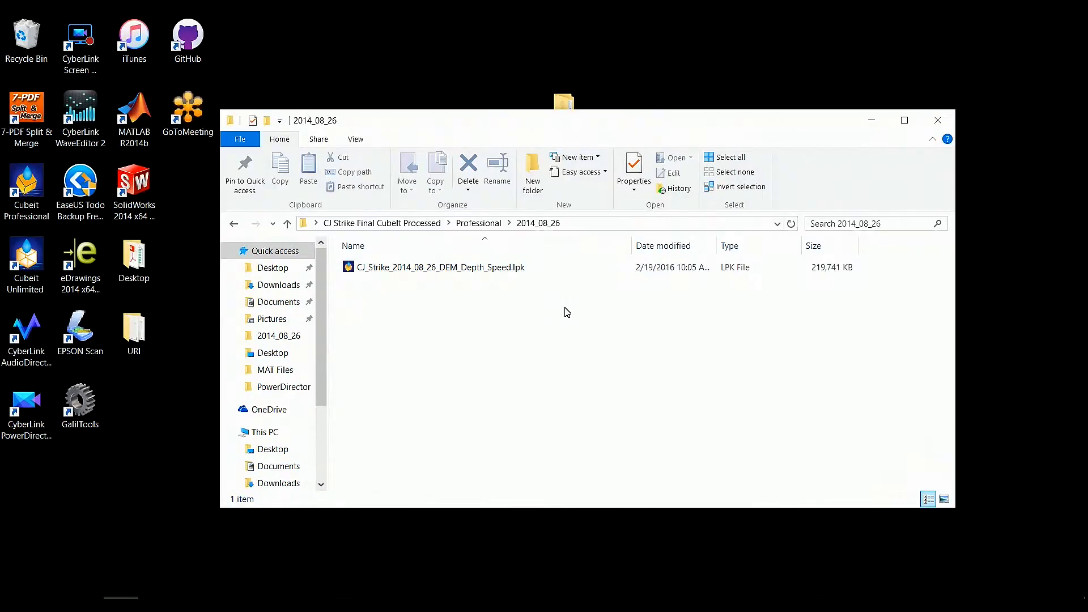
pyautogui.doubleClick(500, 269)
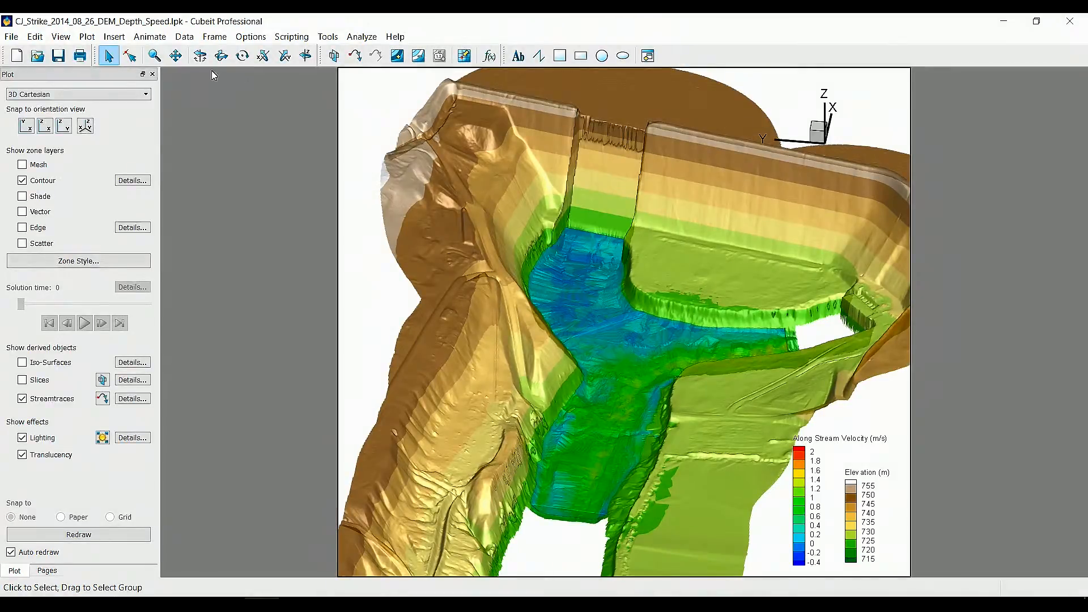
pyautogui.click(219, 57)
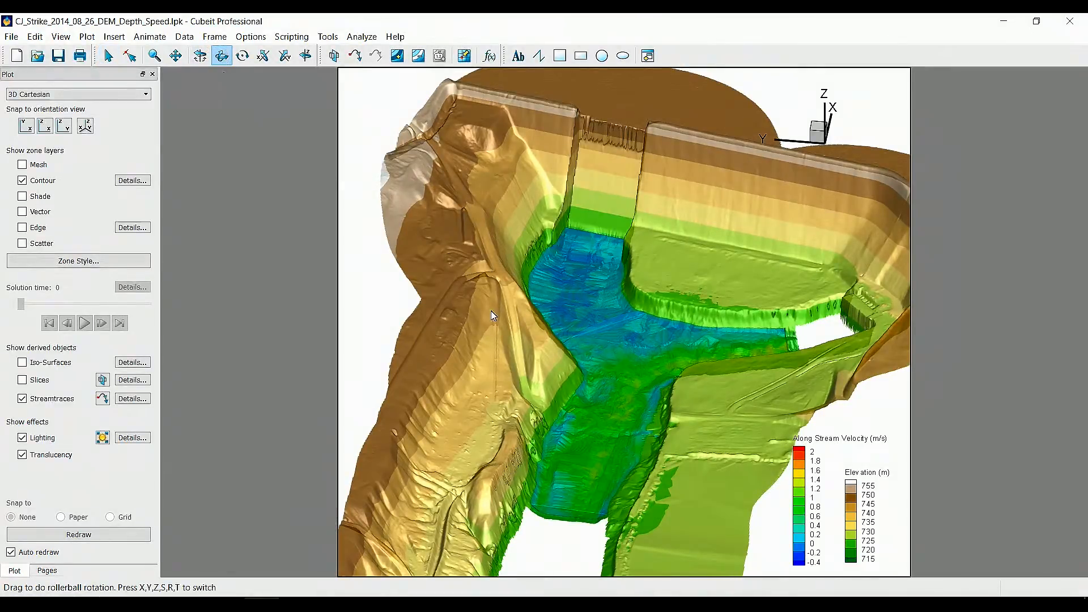
pyautogui.moveTo(610, 426)
pyautogui.mouseDown()
pyautogui.moveTo(686, 432)
pyautogui.moveTo(557, 418)
pyautogui.moveTo(612, 423)
pyautogui.mouseUp()
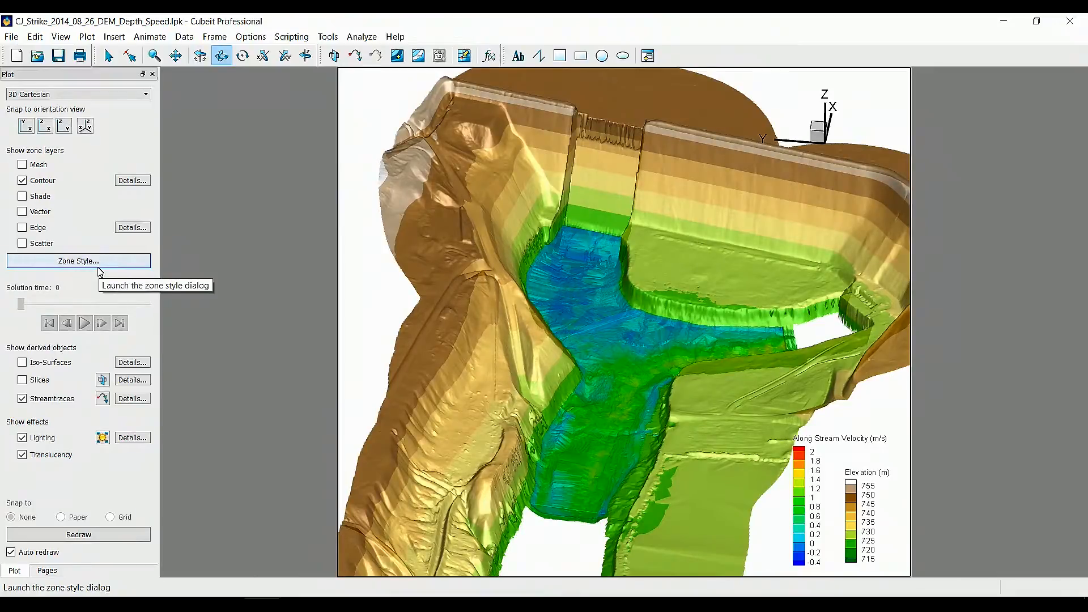
# Hide the contours of the DEM Zone, Volume Zone 1 and Volume Zone 2 in the zone style settings.
pyautogui.click(100, 269)
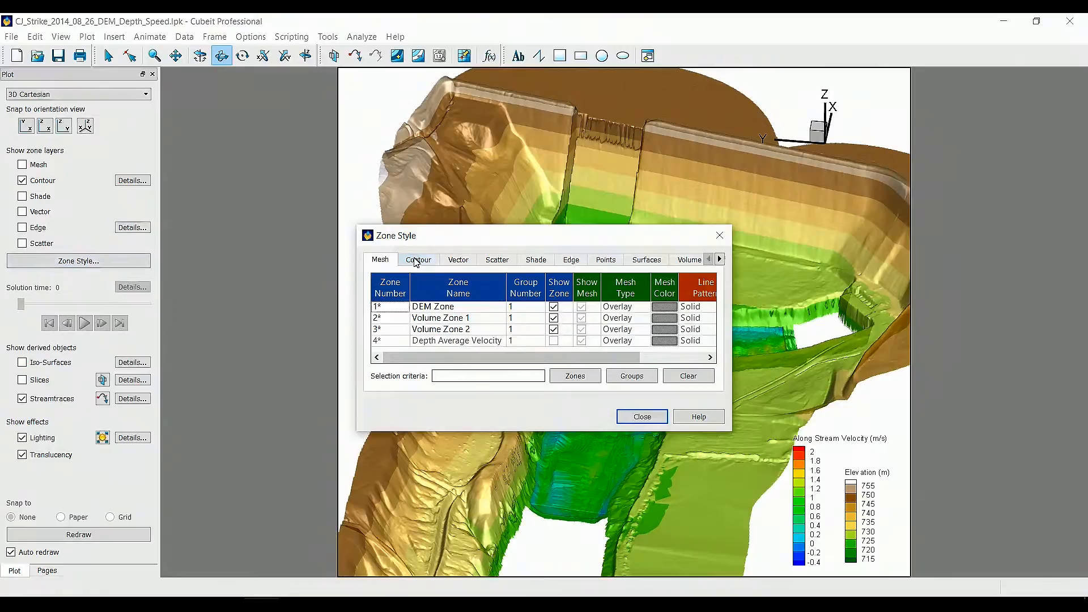
pyautogui.click(417, 261)
pyautogui.moveTo(438, 237); pyautogui.dragTo(94, 148)
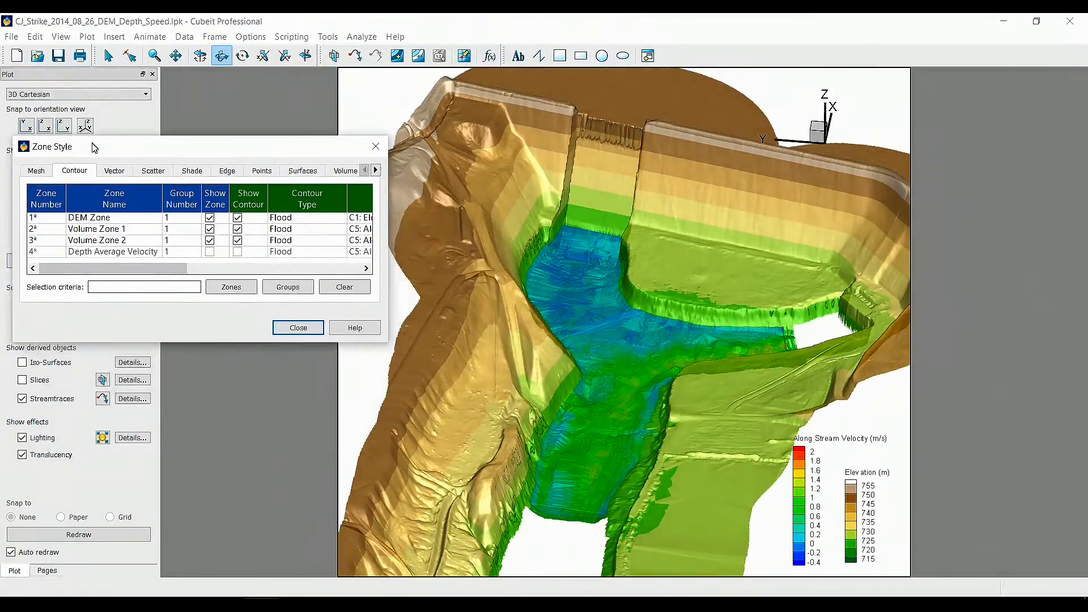
pyautogui.click(238, 218)
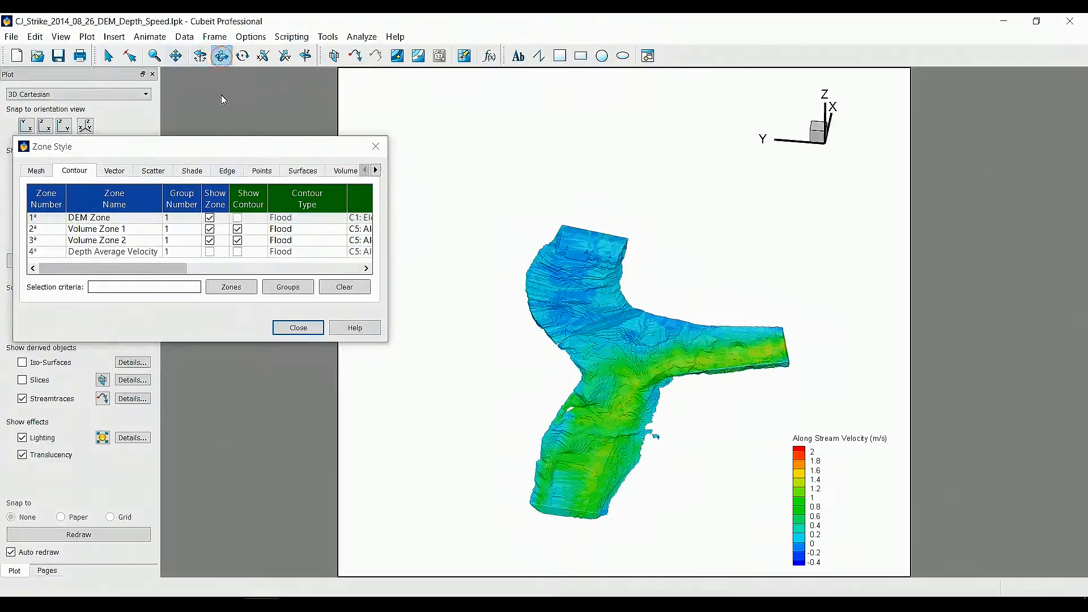
pyautogui.click(237, 229)
pyautogui.click(237, 240)
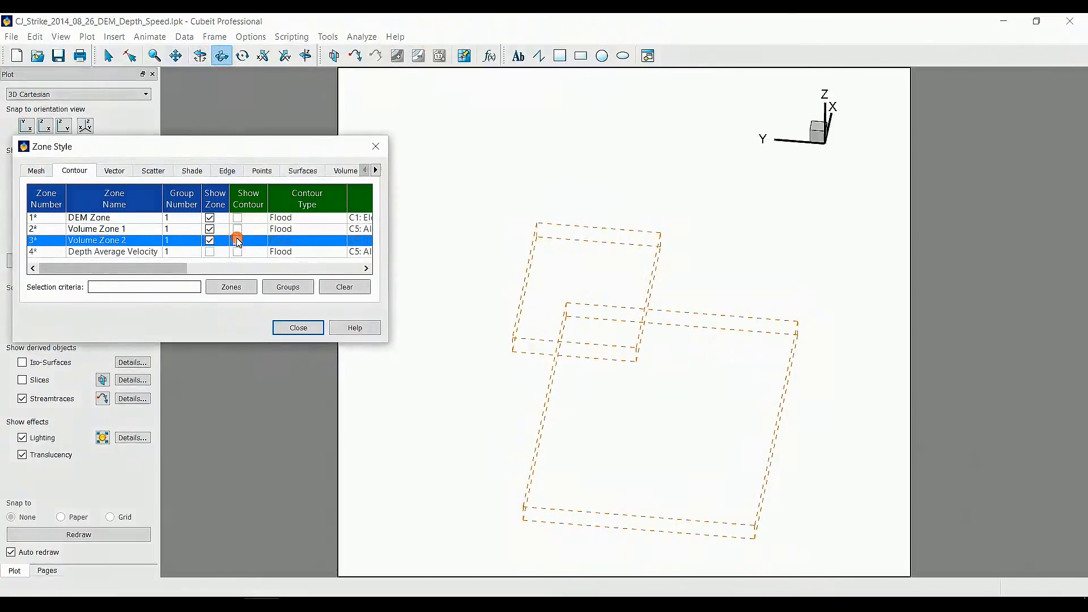
# Turn the DEM Zone contour back on, inspect the riverbed, and restore the contours of Volume Zone 1 and Volume Zone 2.
pyautogui.click(238, 218)
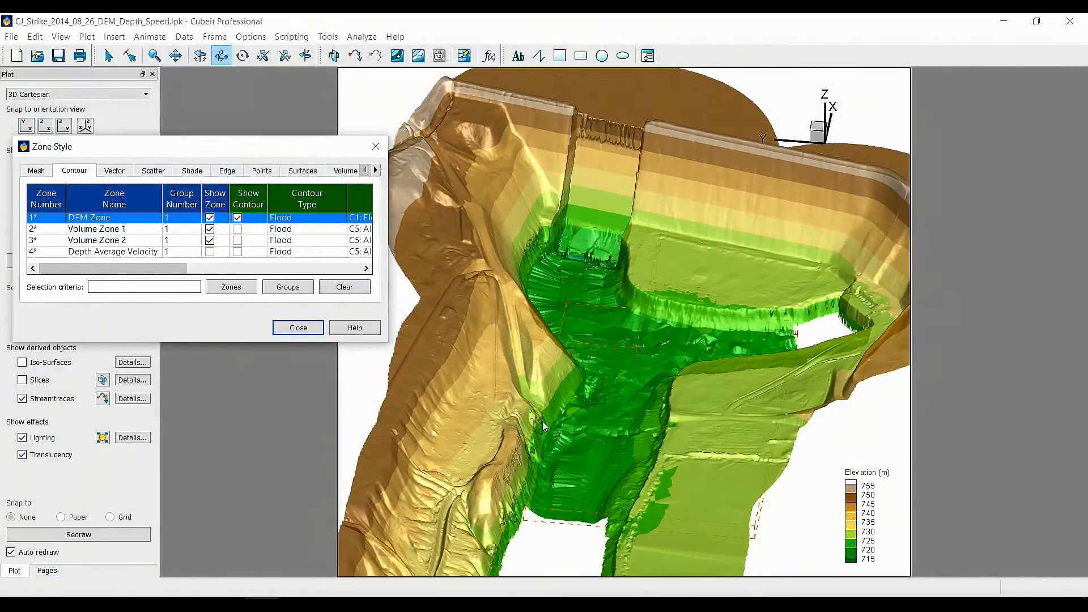
pyautogui.click(617, 260)
pyautogui.moveTo(616, 255); pyautogui.dragTo(593, 450)
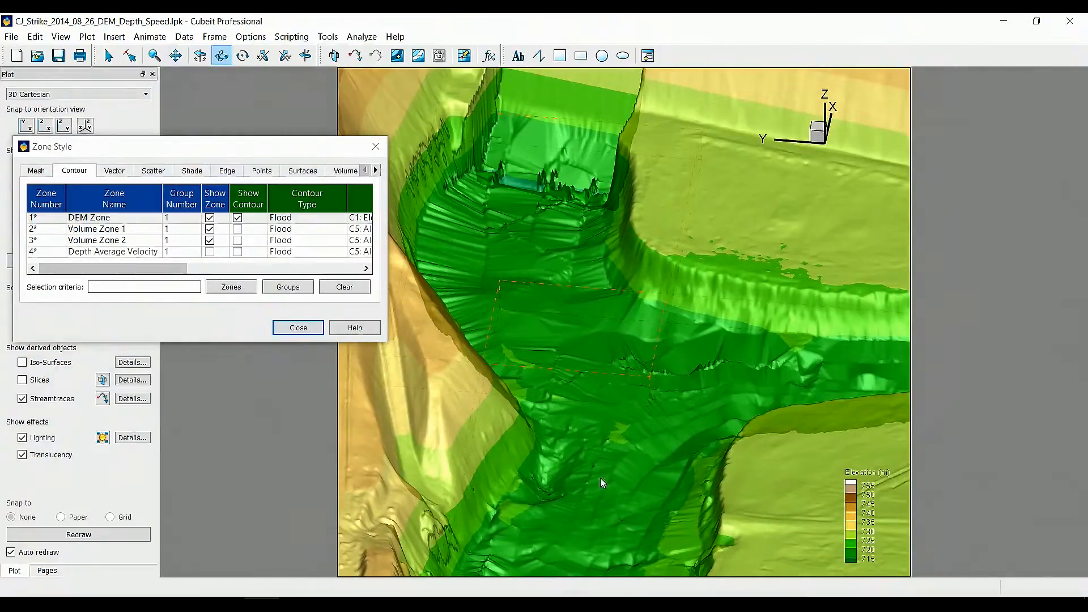
pyautogui.moveTo(508, 426); pyautogui.dragTo(544, 163)
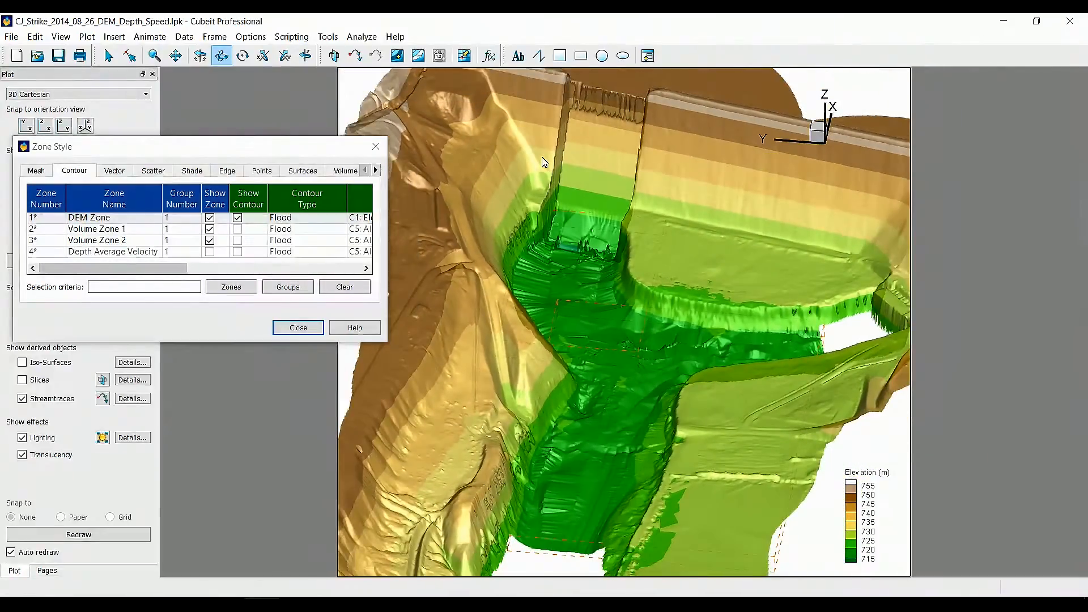
pyautogui.click(238, 230)
pyautogui.click(238, 242)
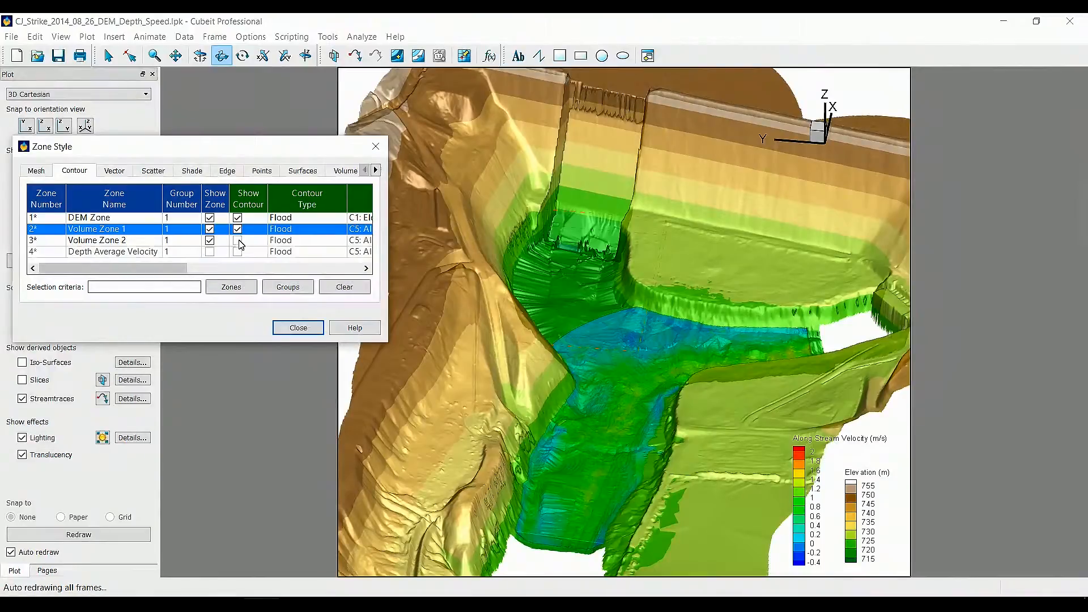
pyautogui.click(302, 329)
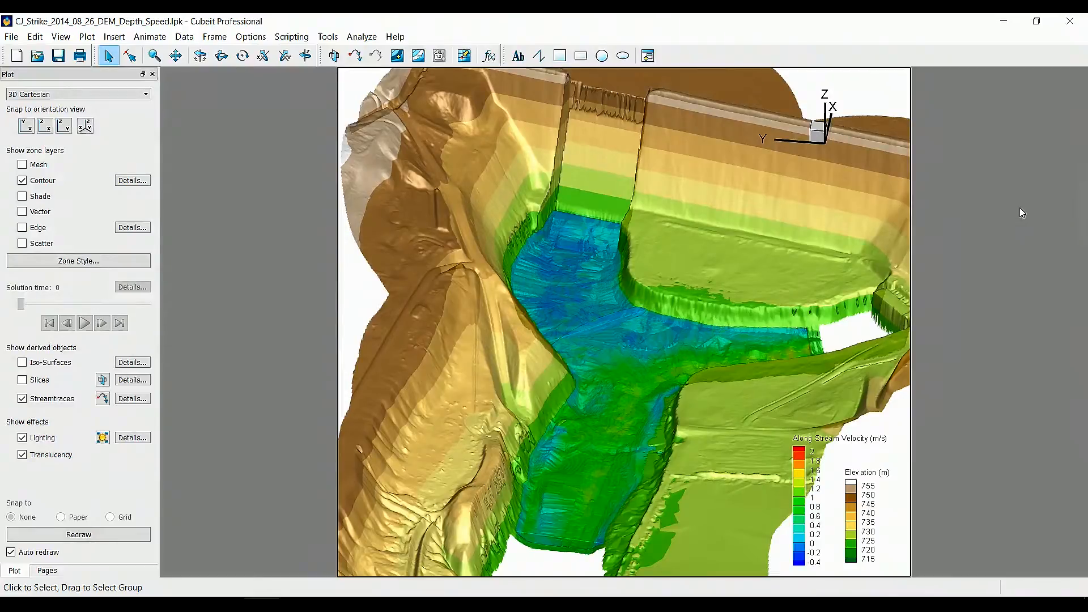
# Probe the variable values at one point on the terrain and one point in the river's velocity volume.
pyautogui.click(464, 57)
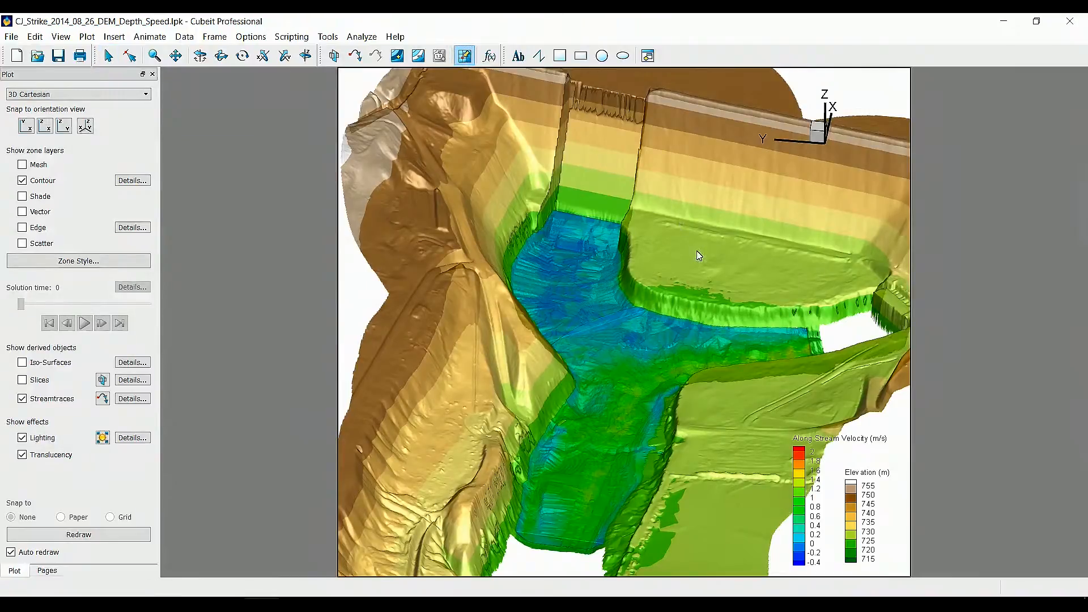
pyautogui.click(678, 274)
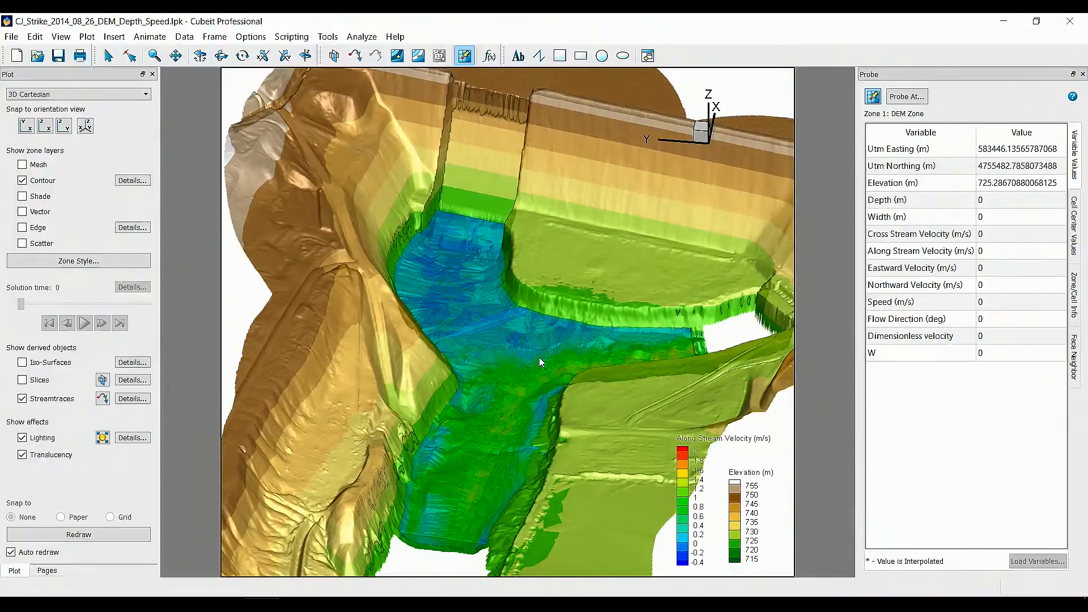
pyautogui.click(536, 379)
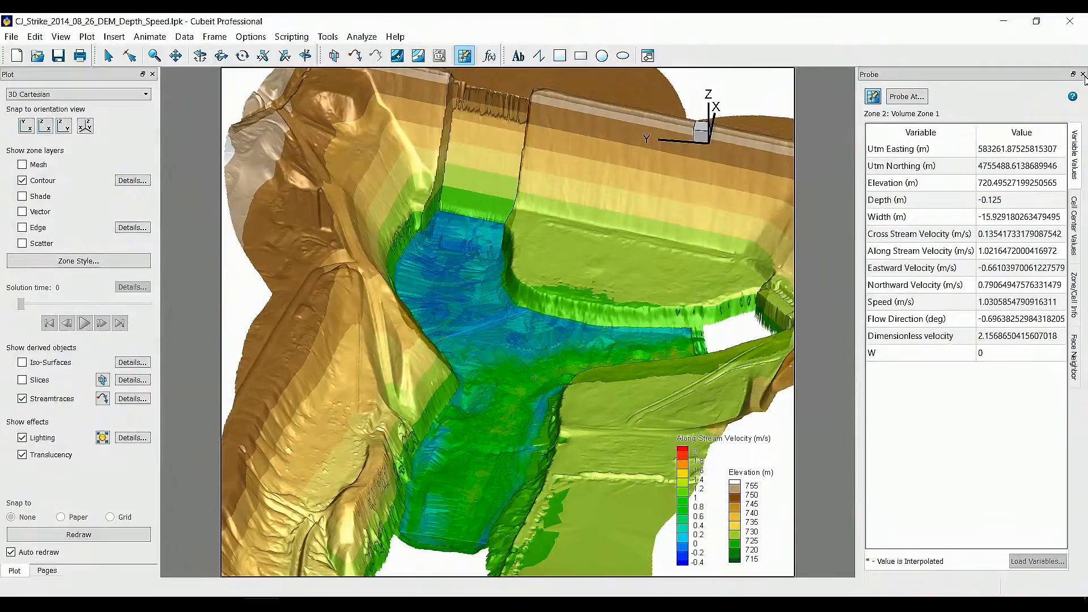
pyautogui.click(1083, 74)
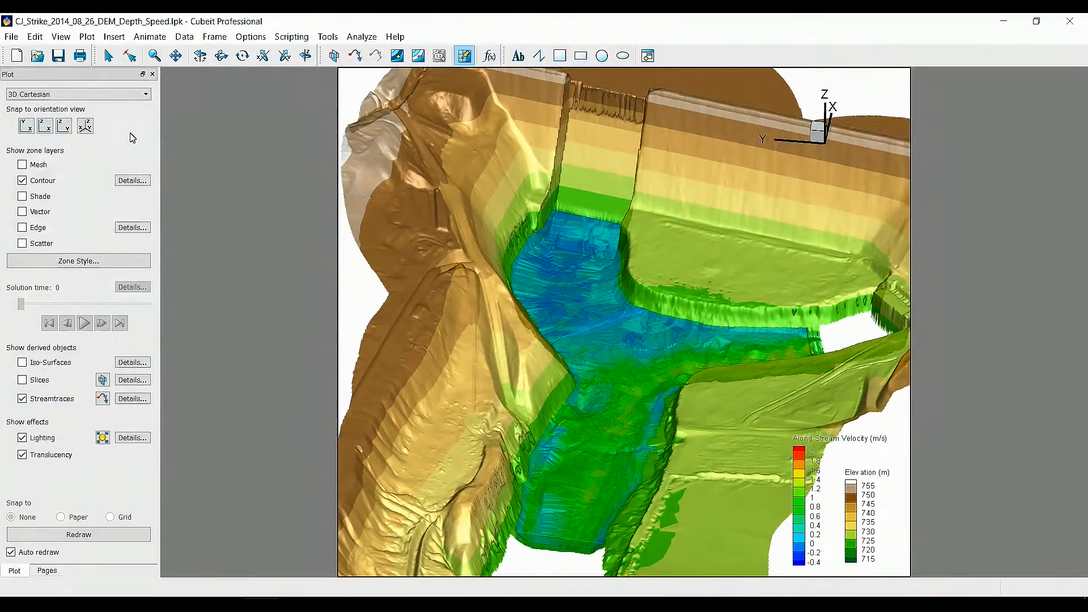
pyautogui.click(108, 56)
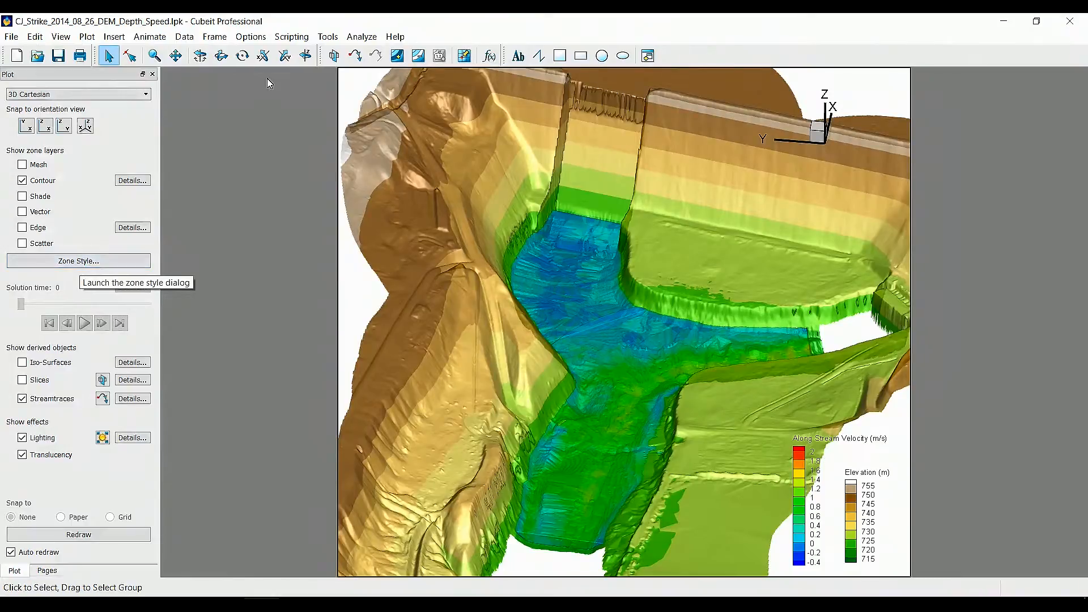
# Load the frame style CJ Strike Cross-Section Velocity.sty from the Professional folder and inspect the velocity cross-sections in the river.
pyautogui.click(221, 38)
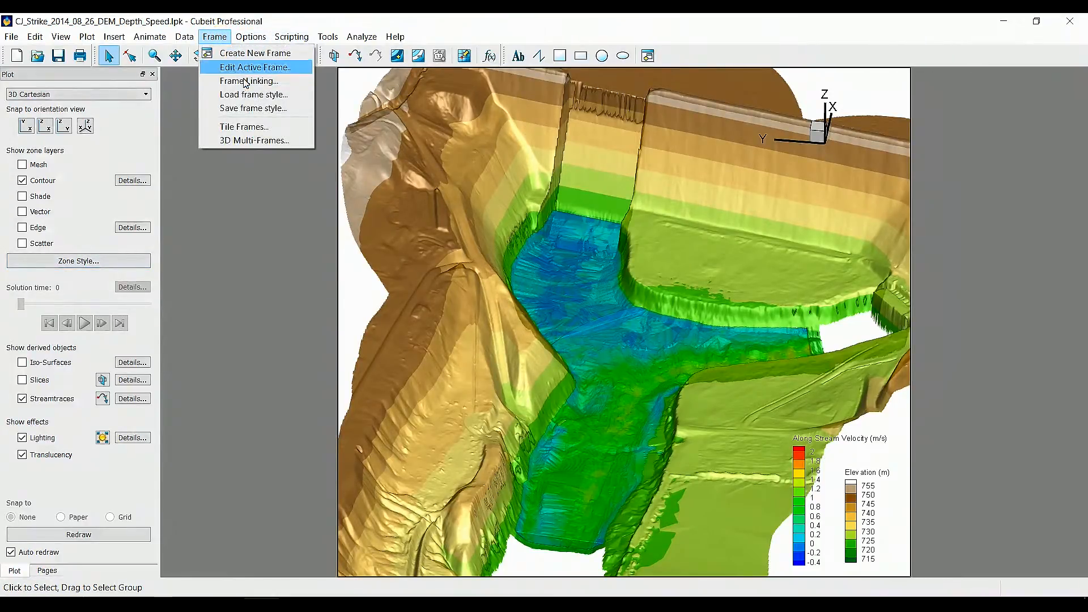
pyautogui.click(298, 97)
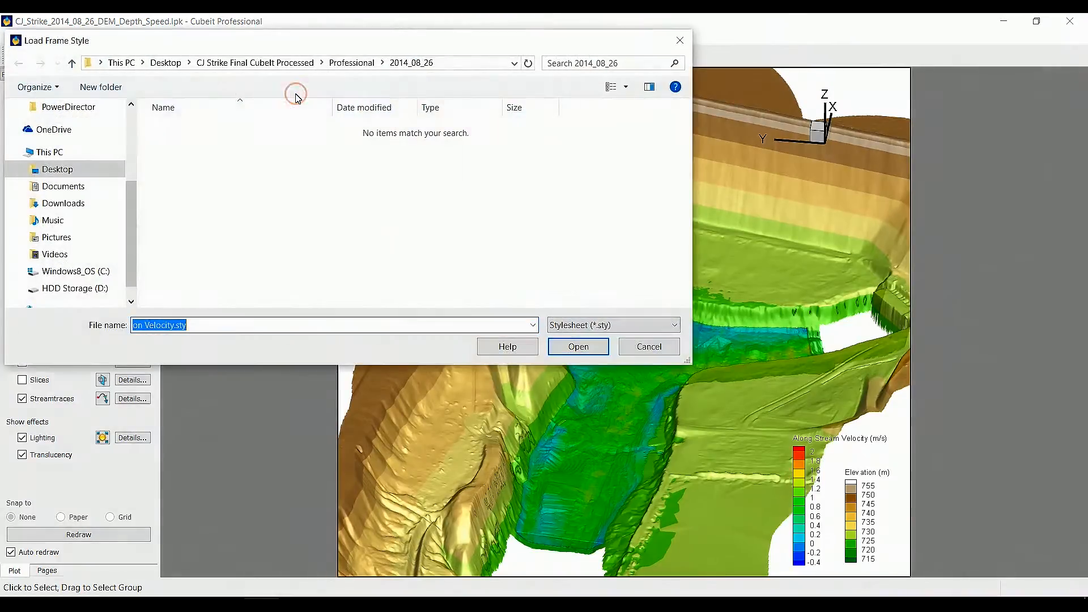
pyautogui.click(334, 63)
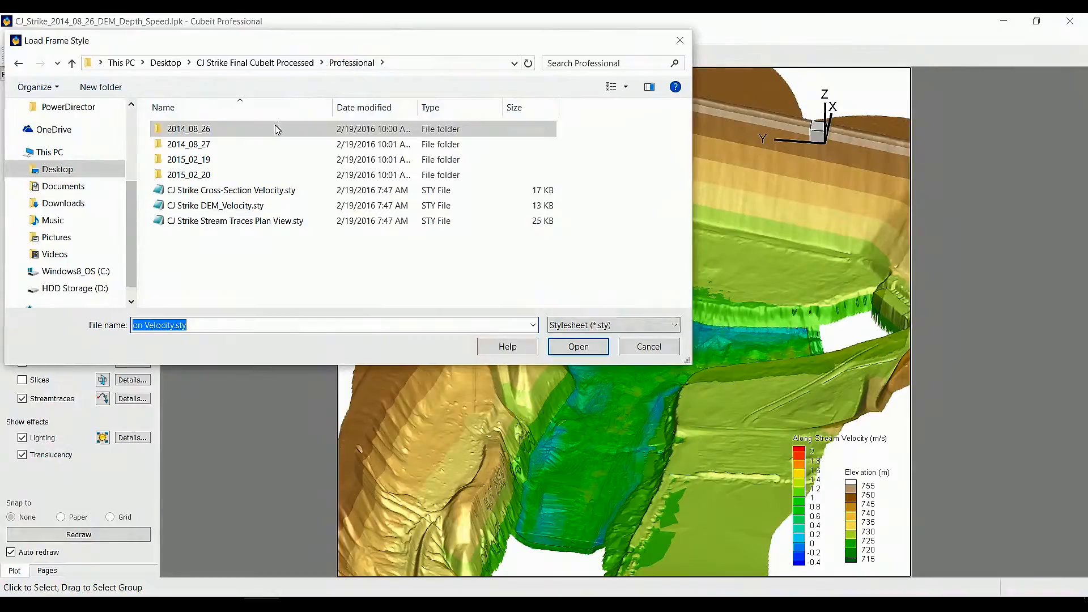
pyautogui.click(275, 191)
pyautogui.click(559, 350)
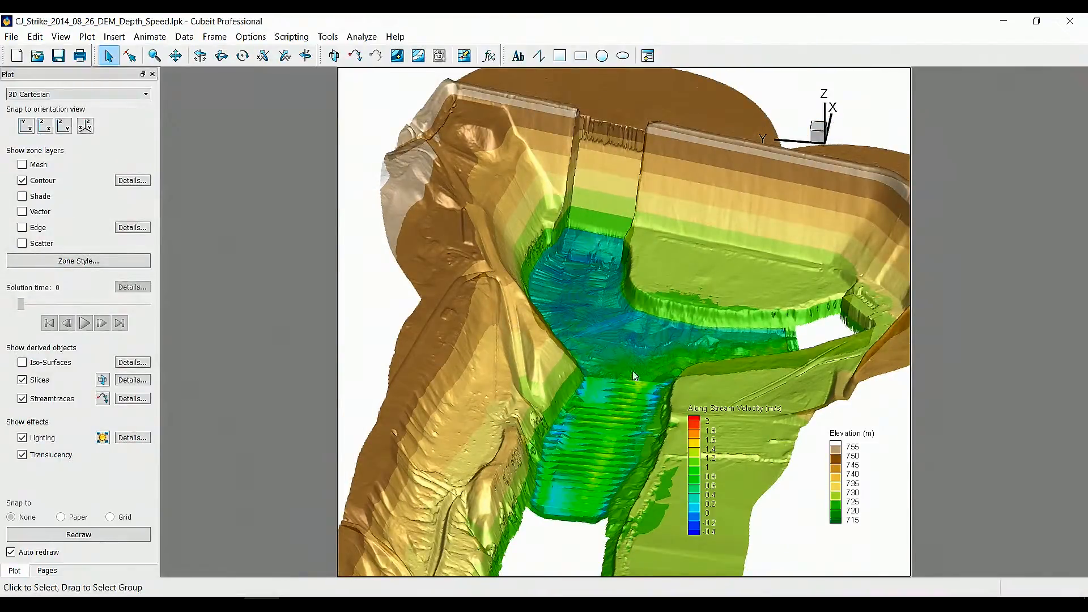
pyautogui.moveTo(673, 306); pyautogui.dragTo(653, 501)
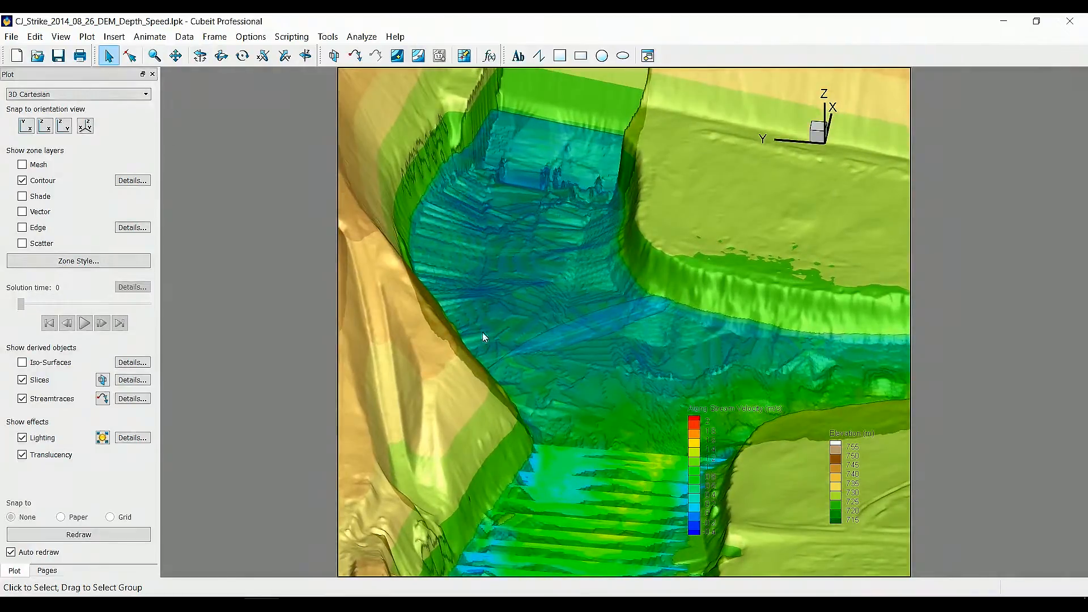
pyautogui.click(221, 55)
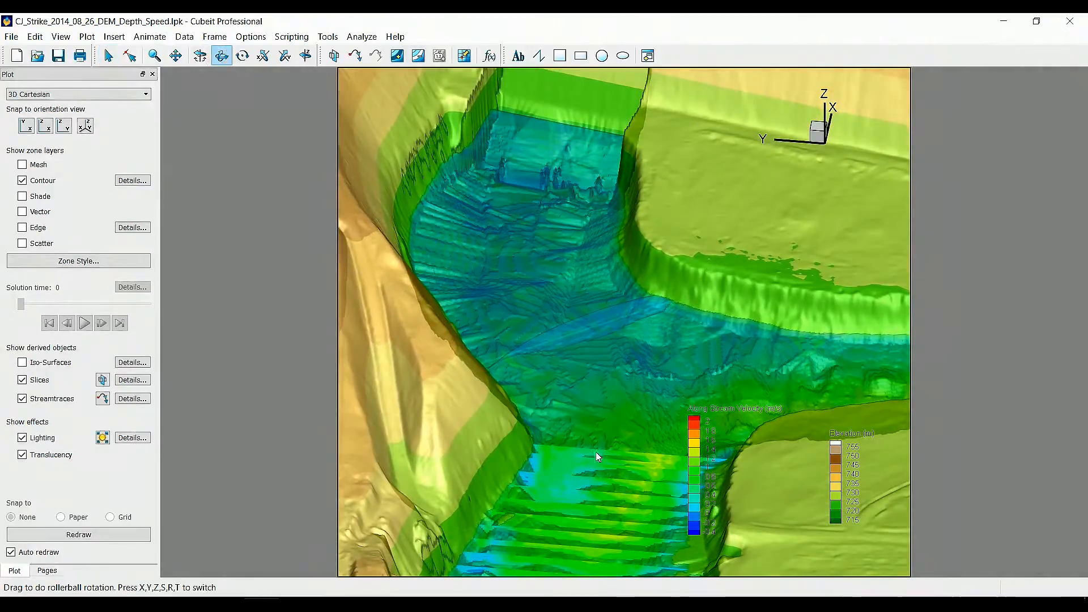
pyautogui.moveTo(610, 466); pyautogui.dragTo(602, 549)
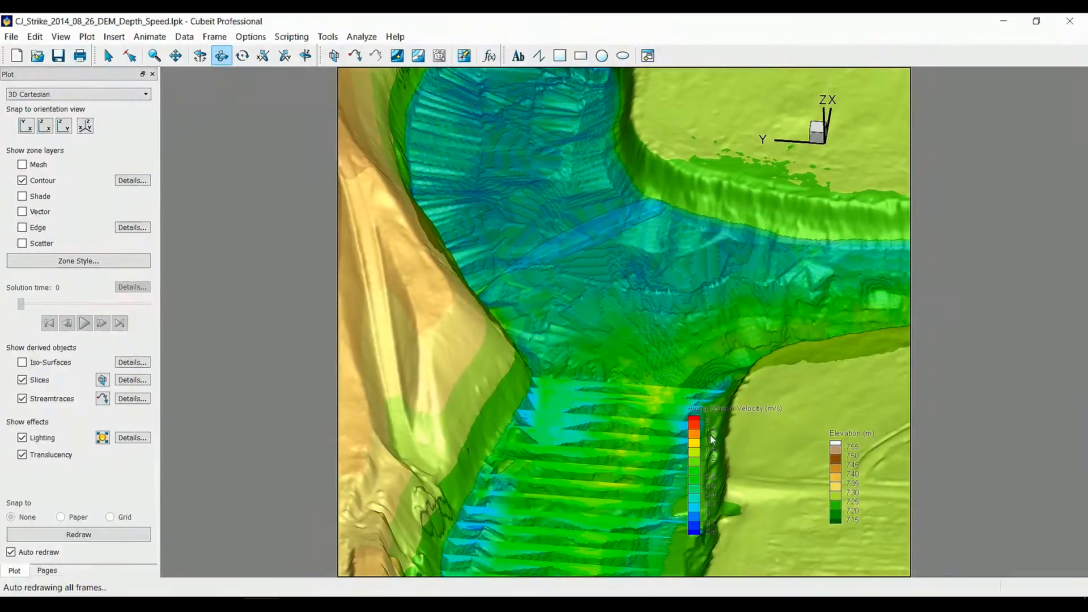
# Switch to File Explorer and open the CJ_Strike_ALL.chprj project from the Unlimited folder in Cubeit Unlimited.
pyautogui.click(1002, 22)
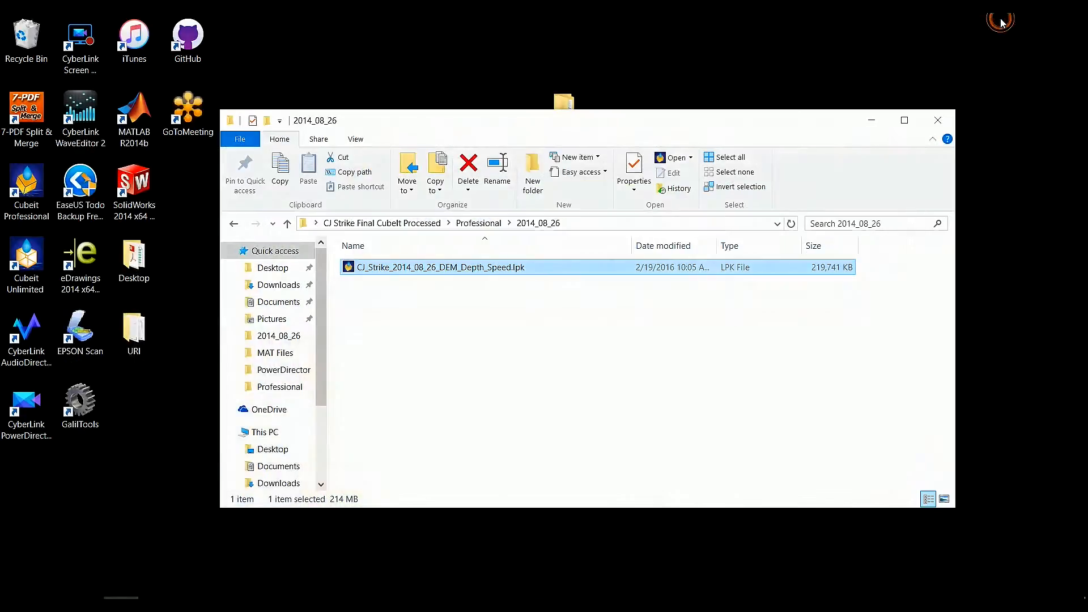
pyautogui.click(406, 224)
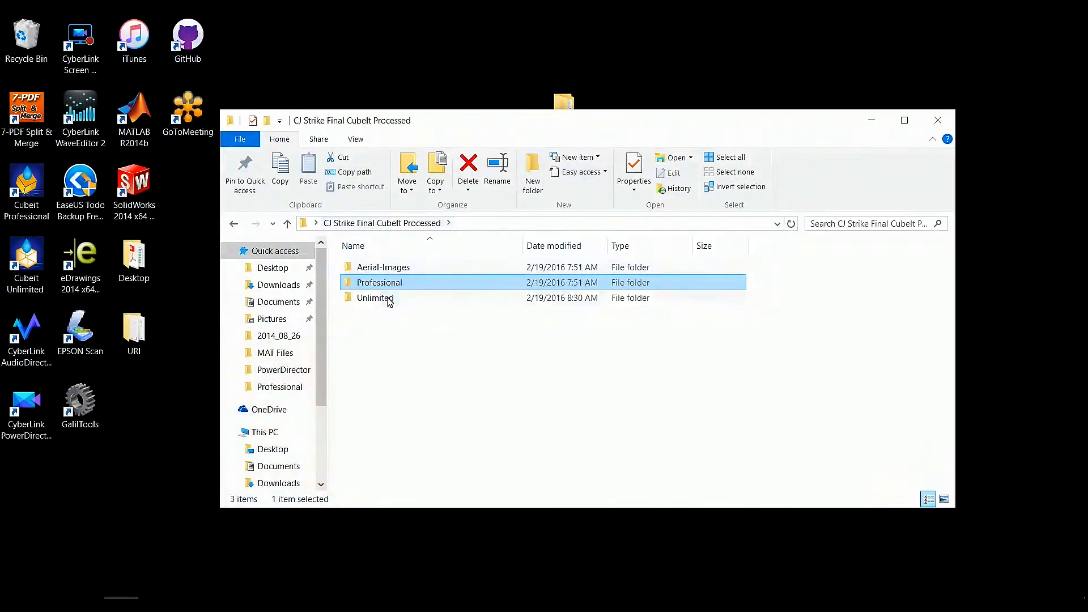
pyautogui.doubleClick(390, 299)
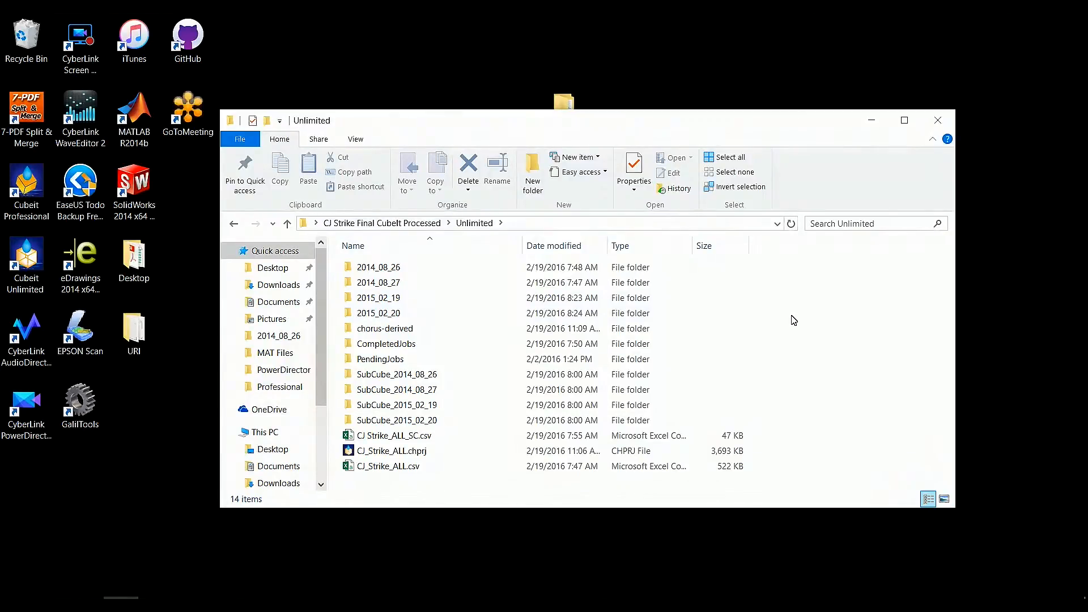
pyautogui.doubleClick(414, 457)
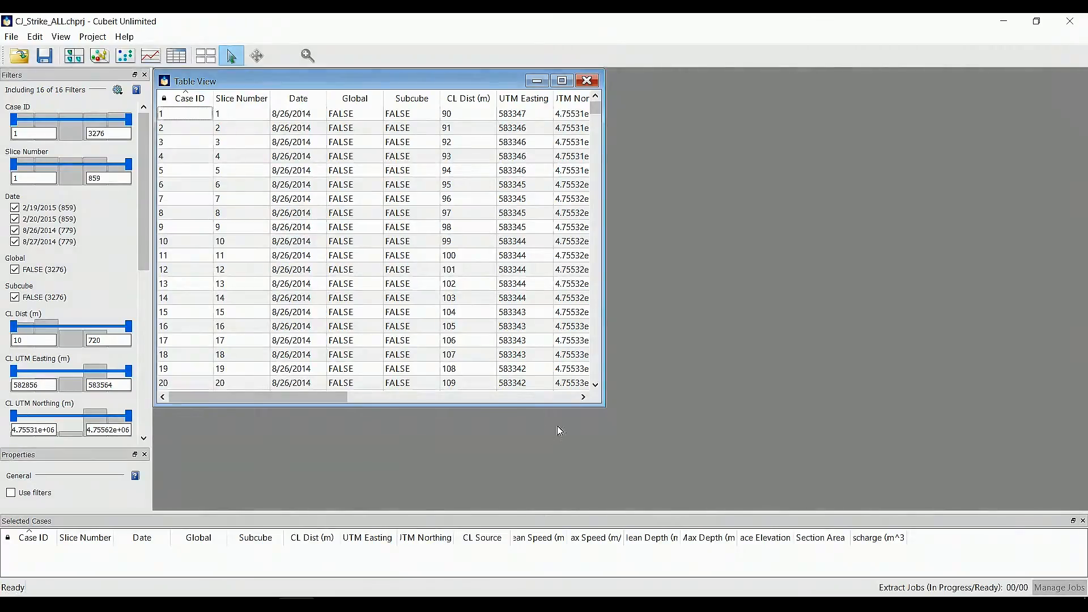
# Enlarge the Table View to show its columns and set the project root path to D:\Desktop\CJ Strike Final CubeIt Processed\Unlimited.
pyautogui.moveTo(604, 407); pyautogui.dragTo(1068, 504)
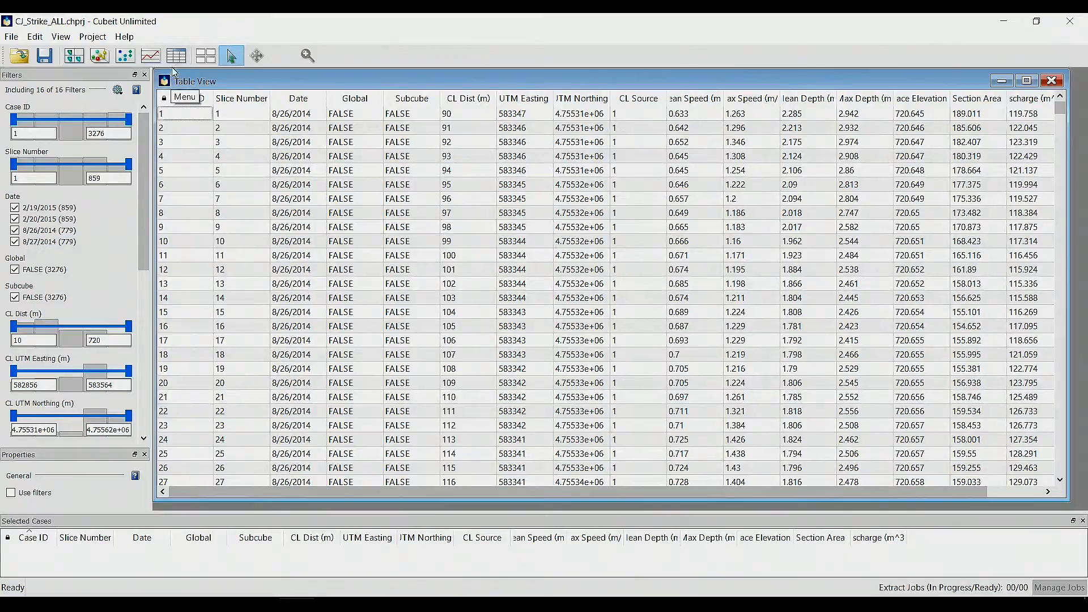
pyautogui.click(92, 38)
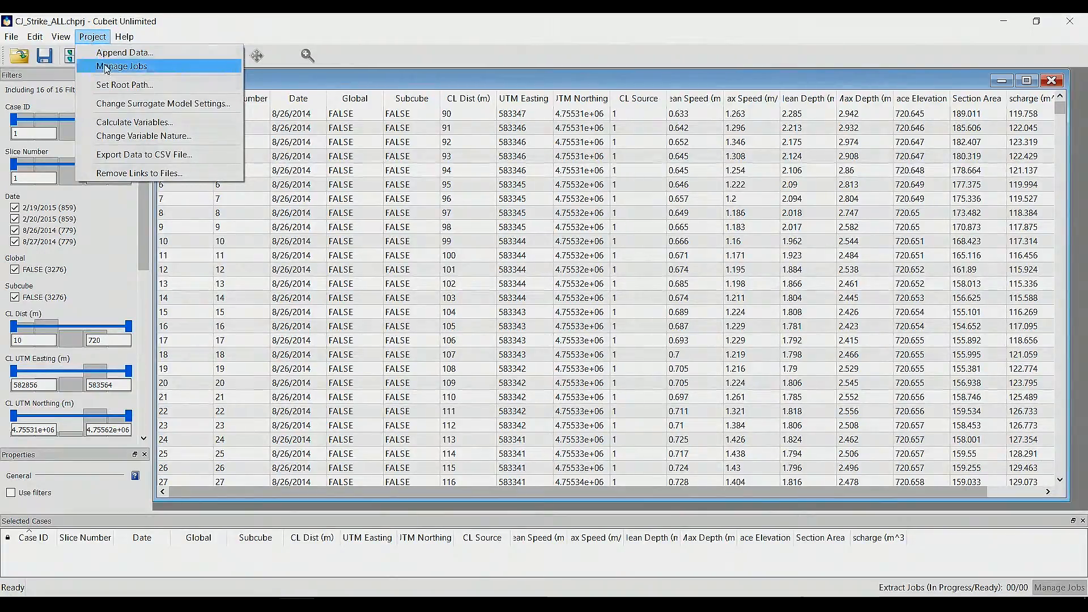
pyautogui.click(130, 86)
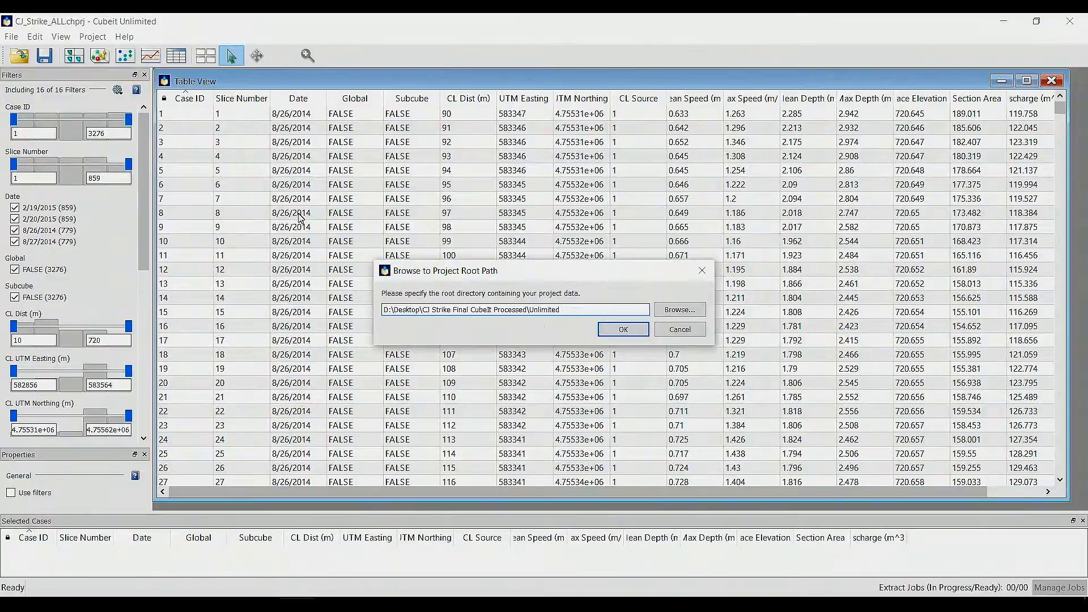
pyautogui.click(676, 309)
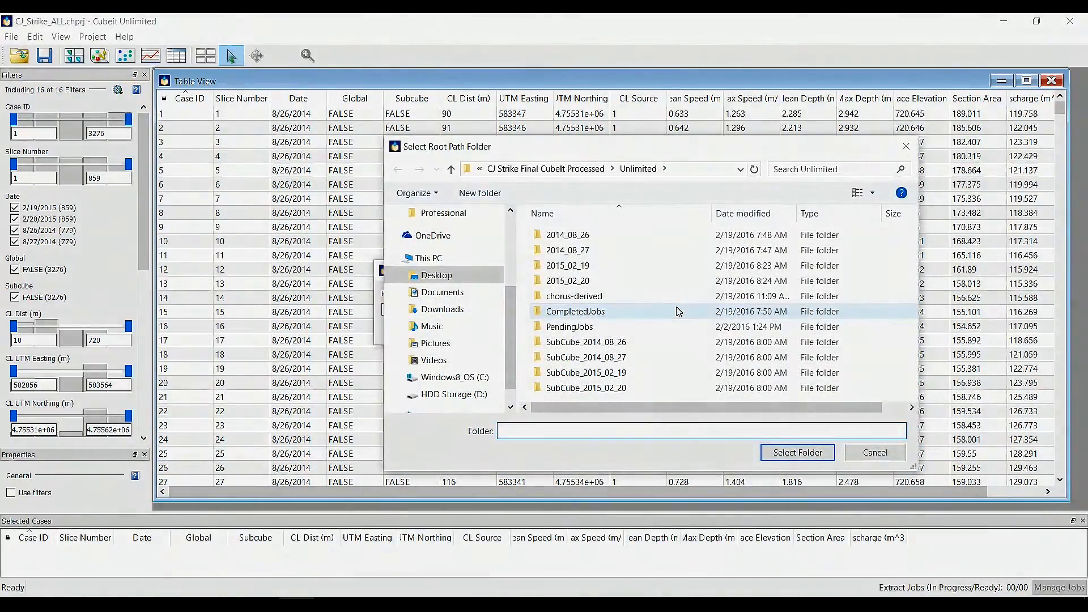
pyautogui.click(674, 170)
pyautogui.hotkey('ctrl', 'c')
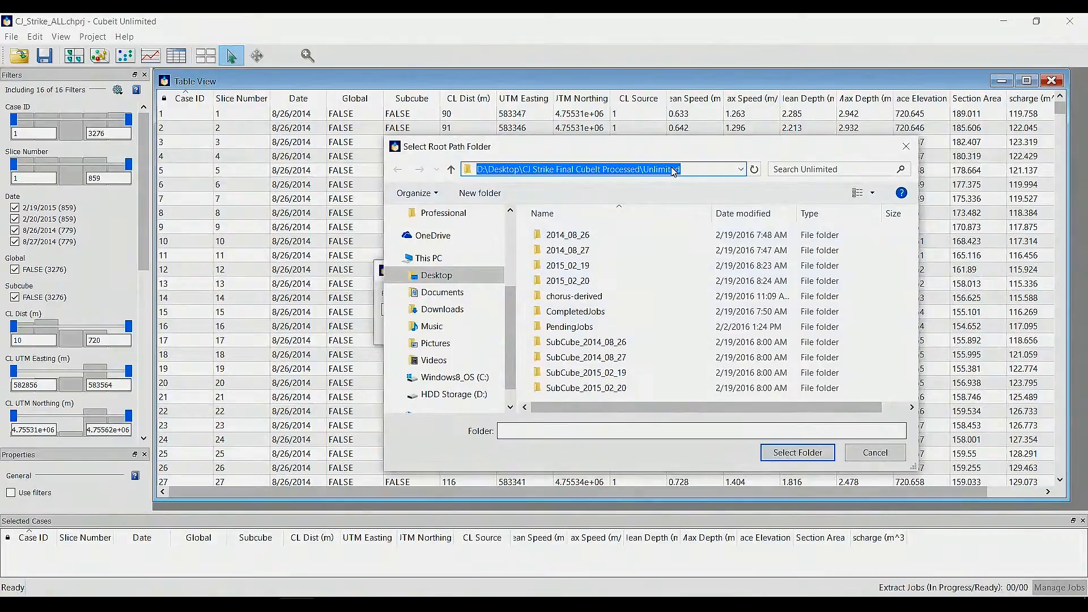
pyautogui.click(669, 434)
pyautogui.hotkey('ctrl', 'v')
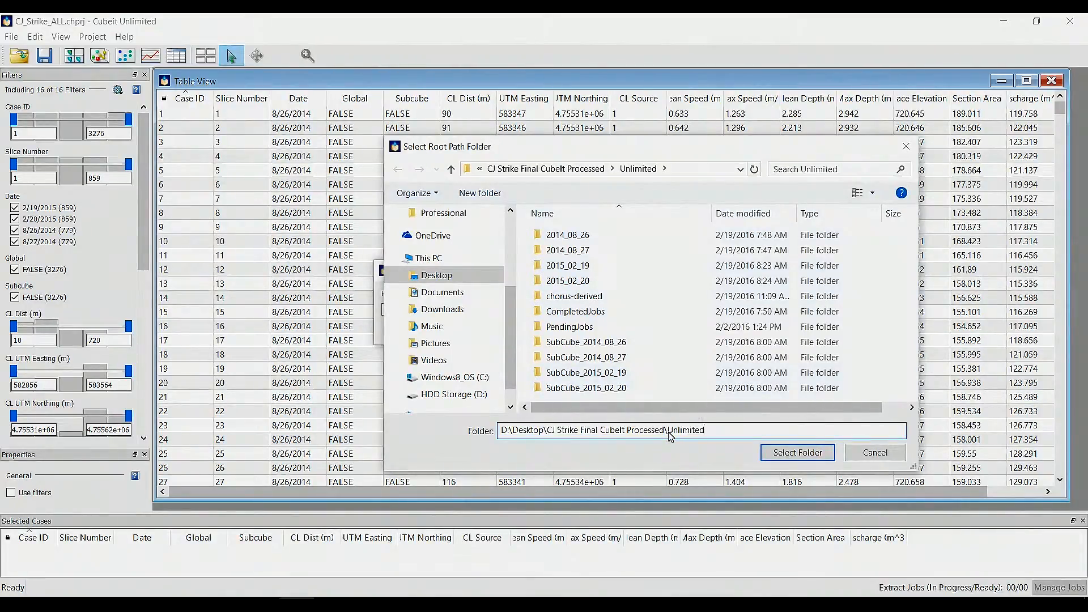
pyautogui.click(799, 453)
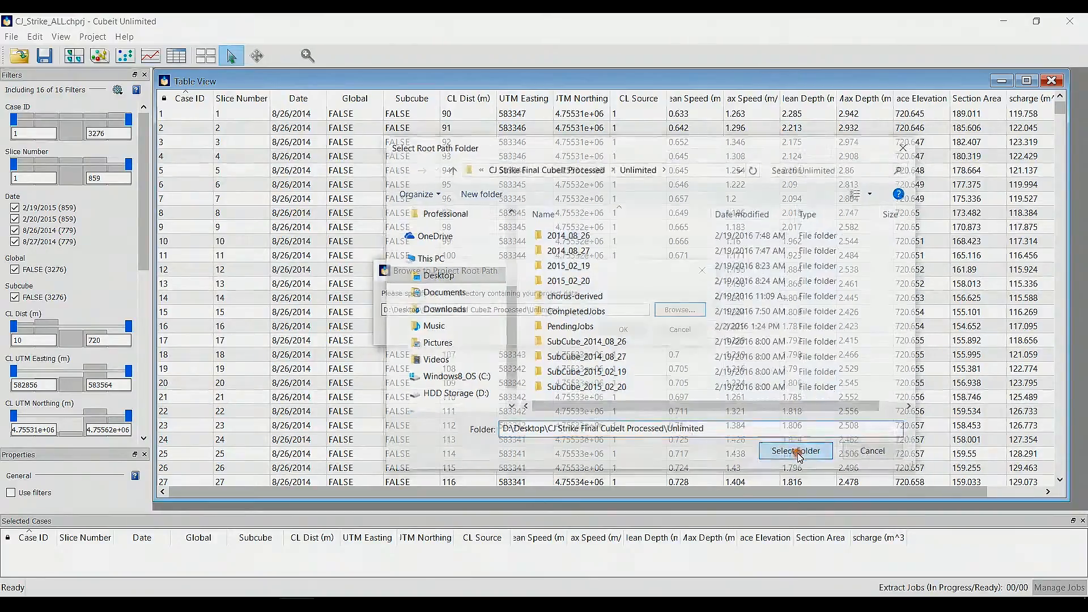
pyautogui.click(621, 329)
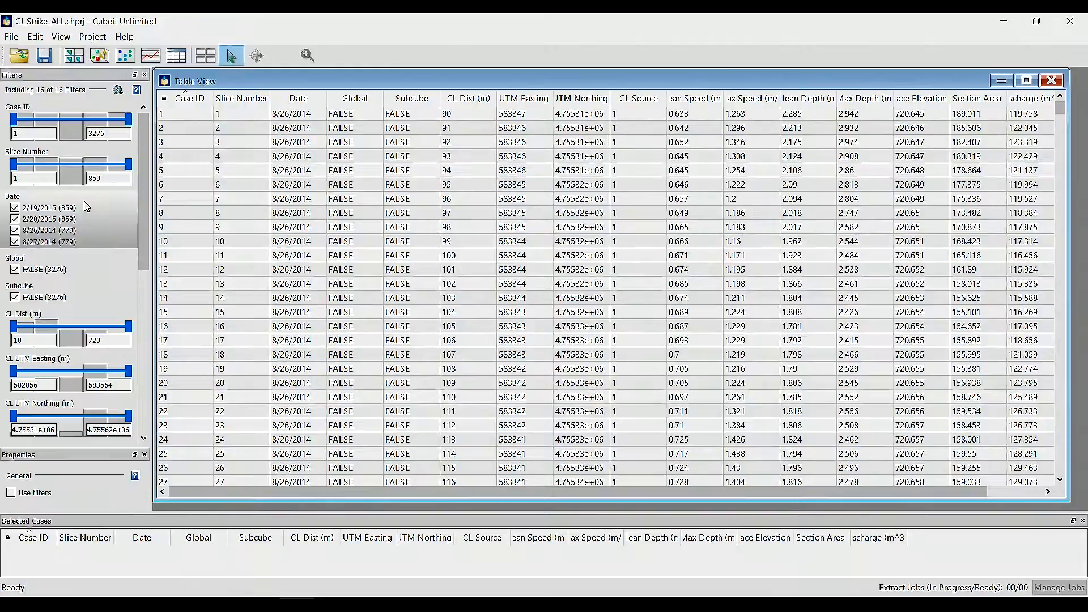
# Enable filters for the Table View and restrict the Date filter to 2/19/2015 only.
pyautogui.scroll(-5, 94, 283)
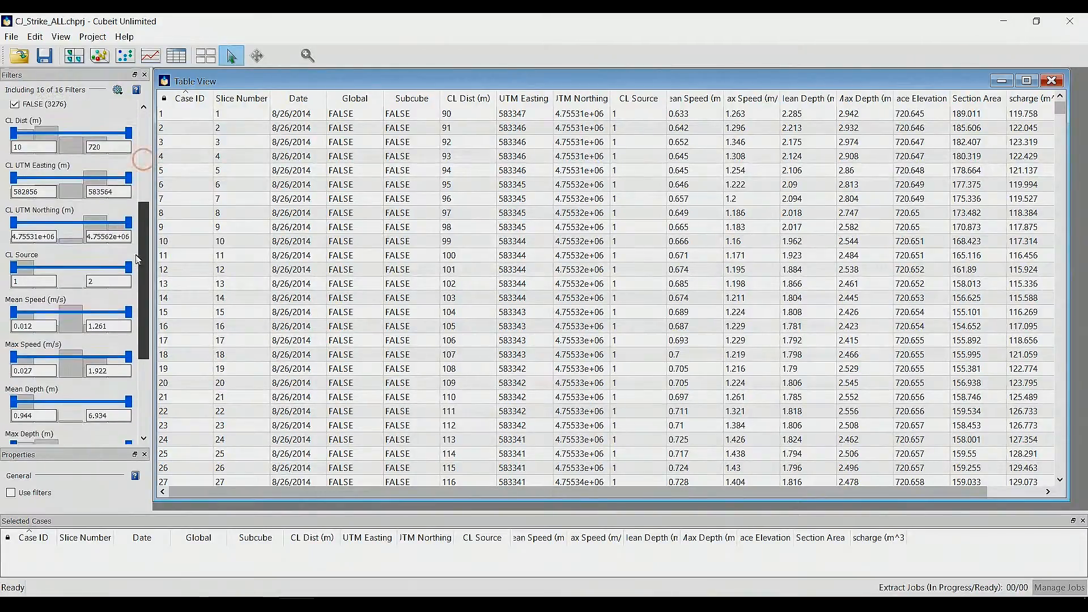
pyautogui.click(13, 494)
pyautogui.moveTo(144, 335); pyautogui.dragTo(147, 233)
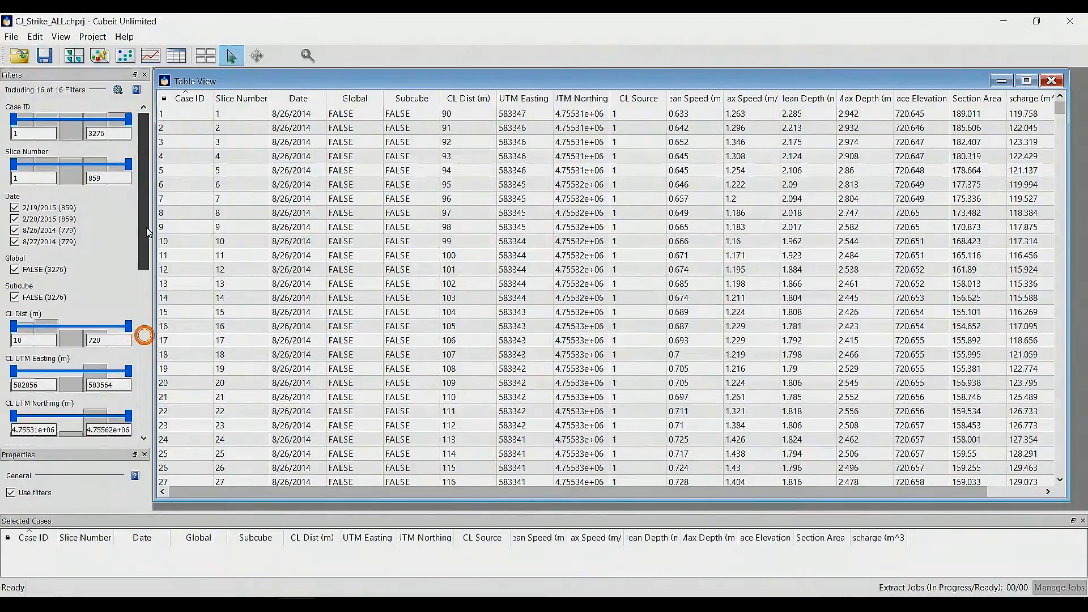
pyautogui.click(15, 230)
pyautogui.click(15, 229)
pyautogui.click(15, 219)
pyautogui.click(14, 208)
pyautogui.click(14, 241)
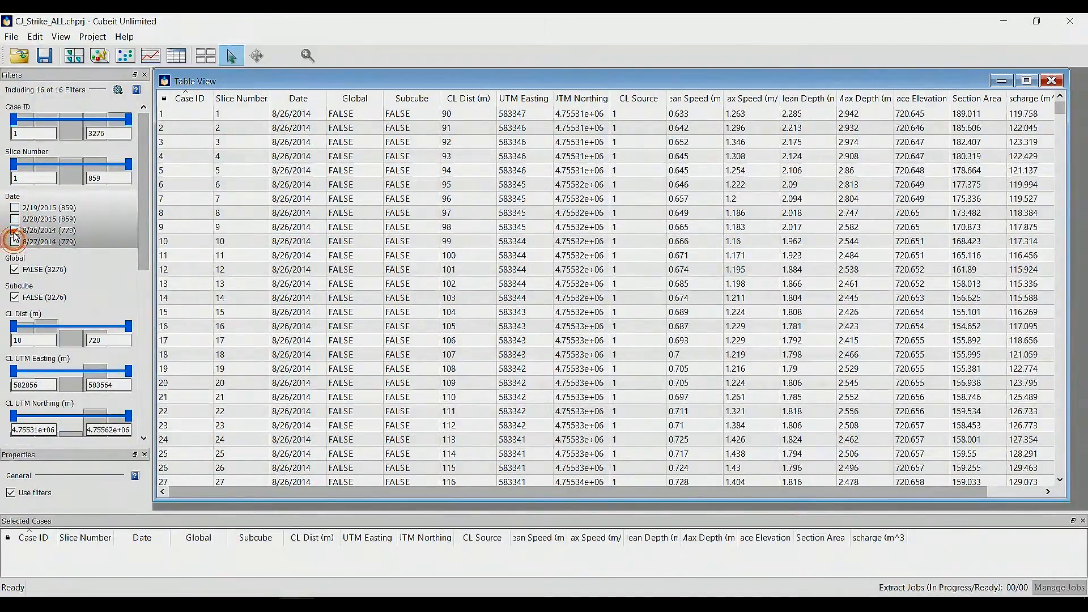
pyautogui.click(15, 229)
pyautogui.click(15, 207)
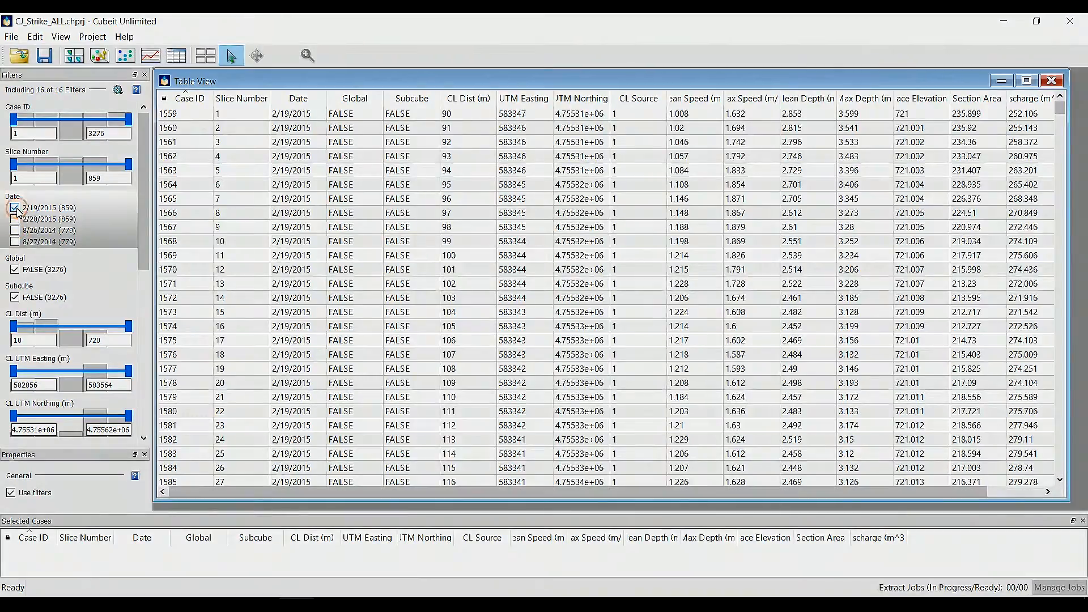
pyautogui.moveTo(141, 179); pyautogui.dragTo(141, 191)
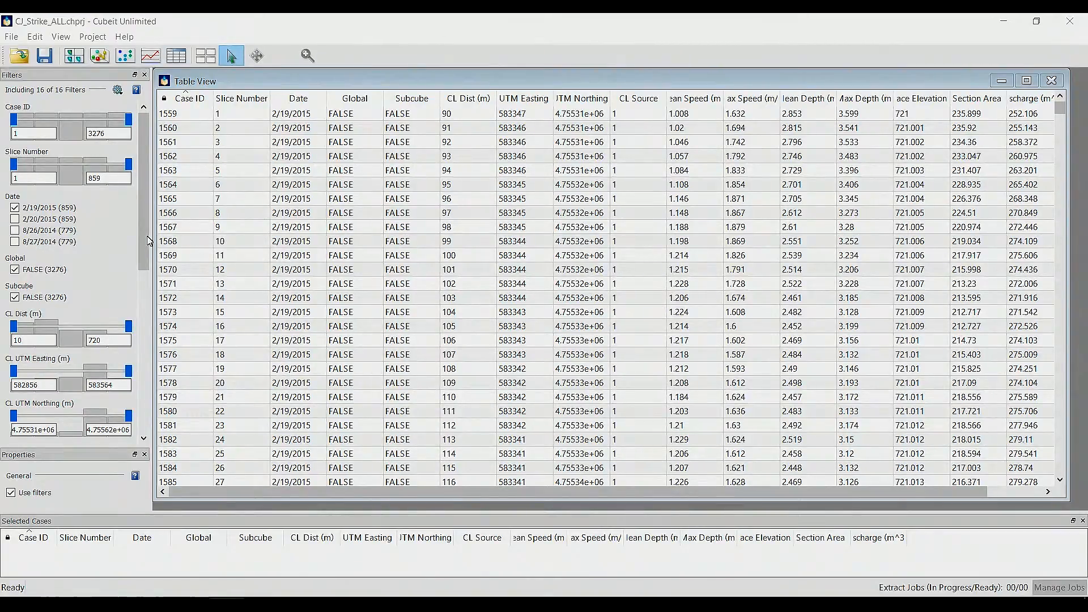
# View the Slice data of case 1565 using the Section Dim Velocity.sty style template and no macro.
pyautogui.click(524, 199)
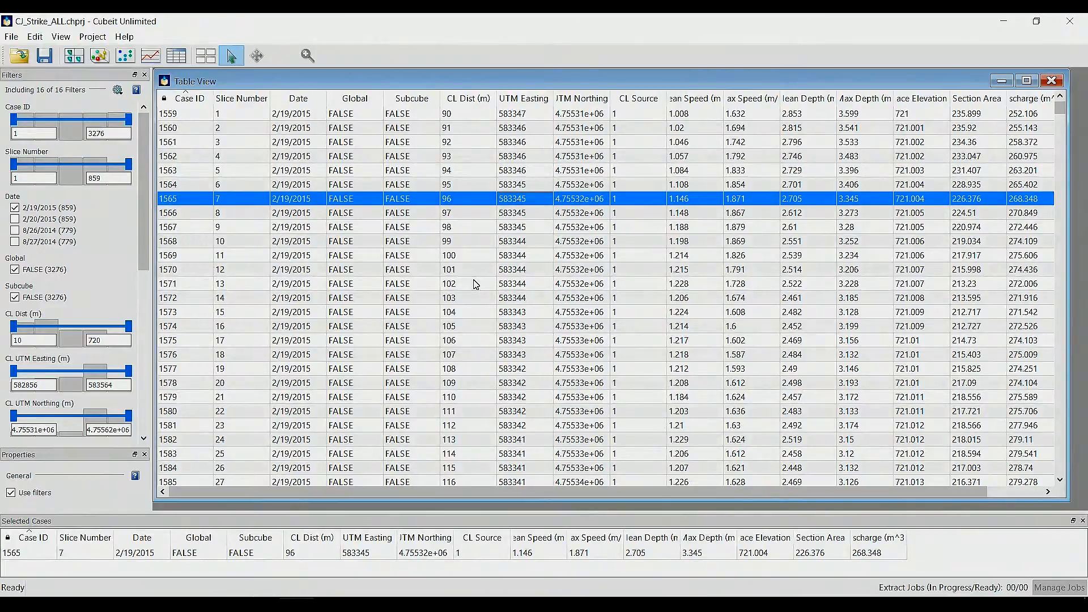
pyautogui.rightClick(474, 204)
pyautogui.click(508, 221)
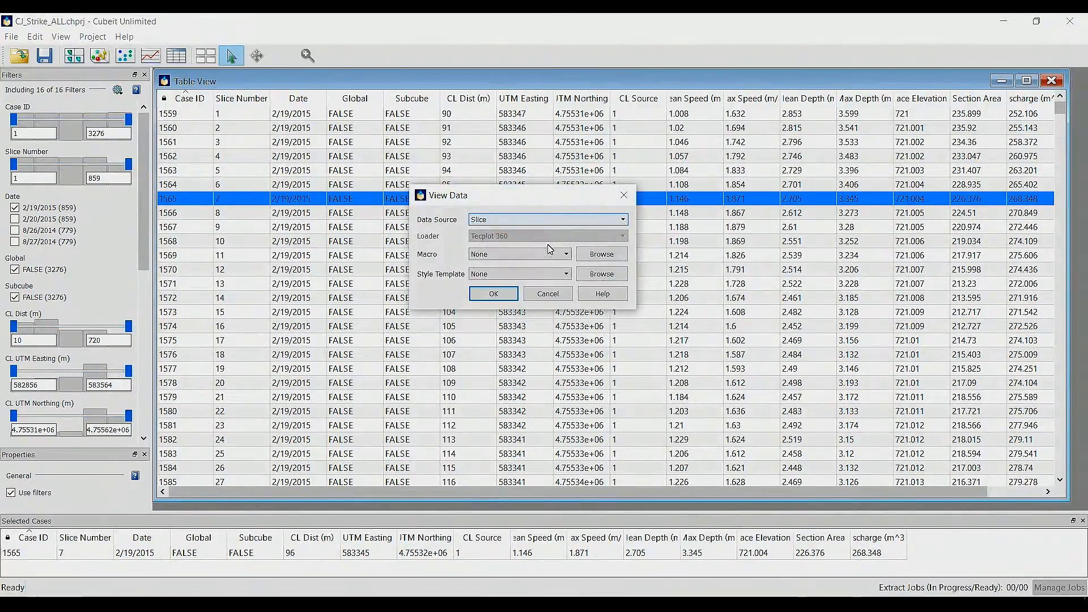
pyautogui.click(567, 274)
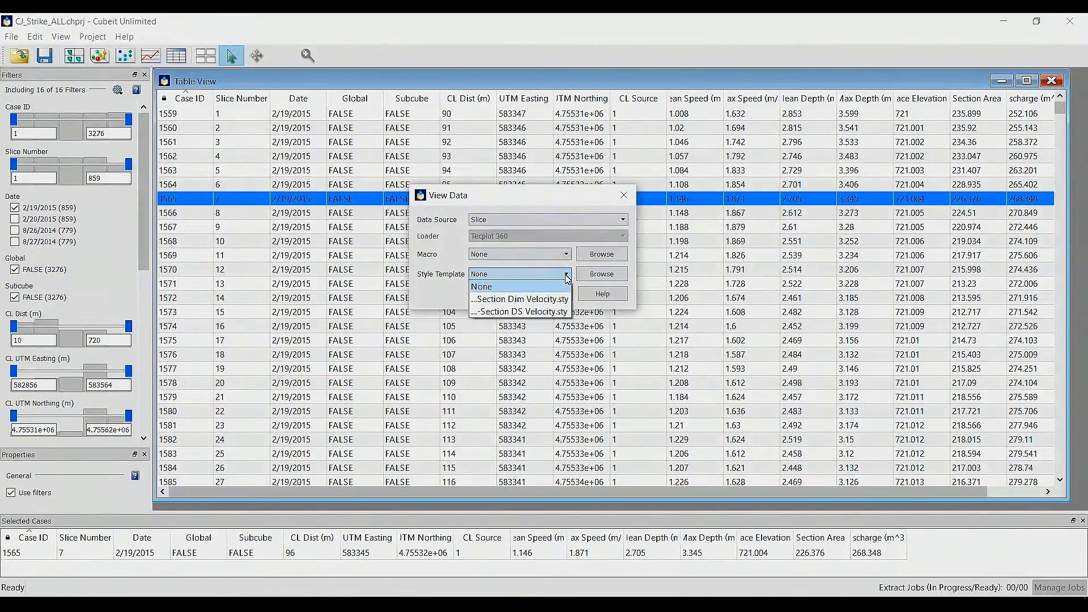
pyautogui.click(550, 299)
pyautogui.click(502, 297)
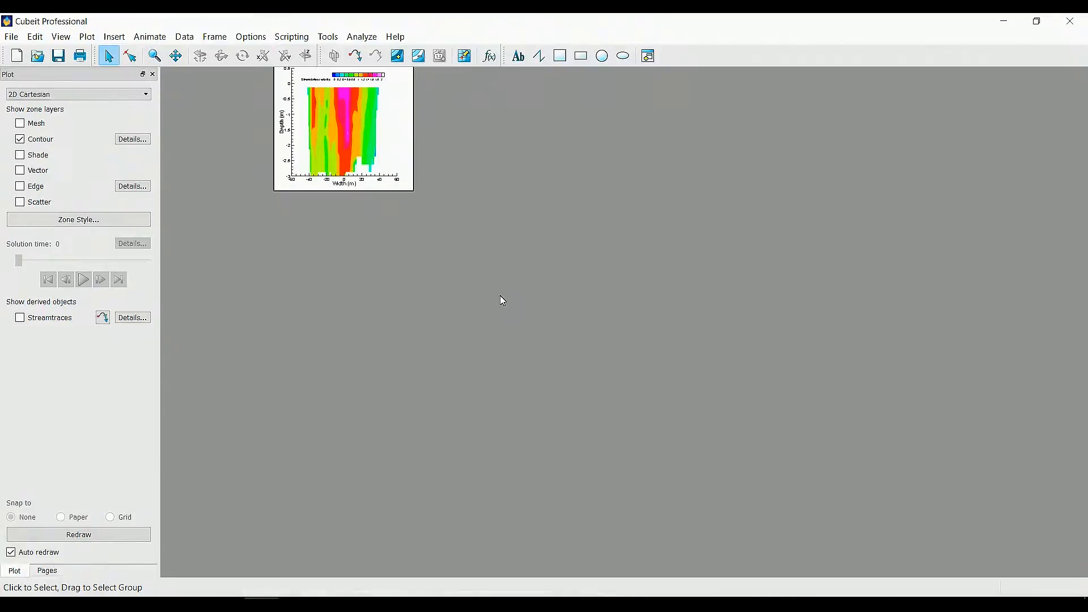
# Fit all frames of the velocity cross-section plot to the workspace and show the Cubeit Unlimited sidebar.
pyautogui.click(63, 38)
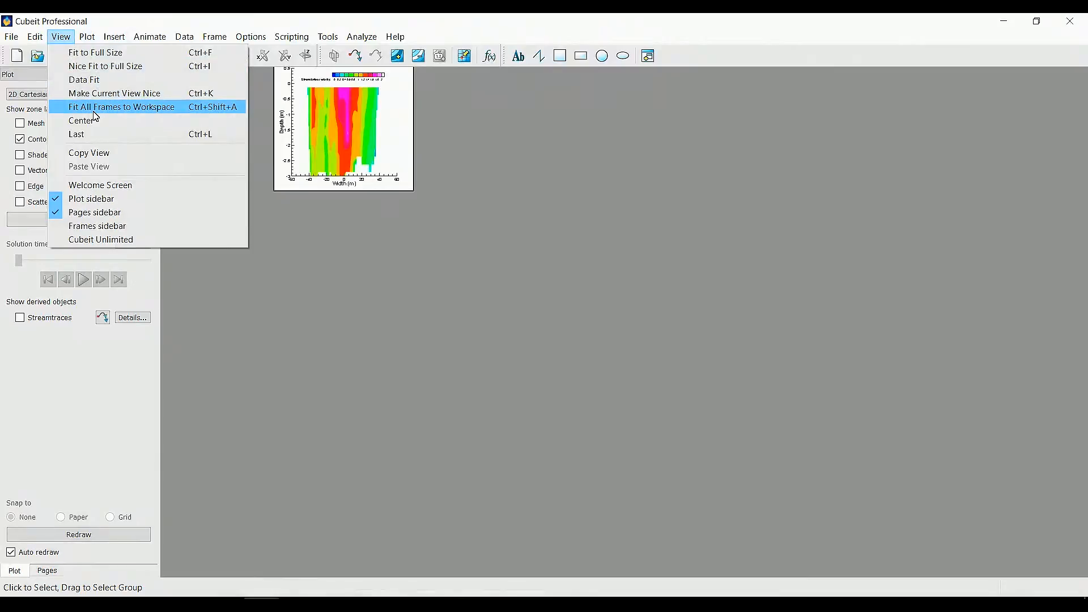
pyautogui.click(95, 111)
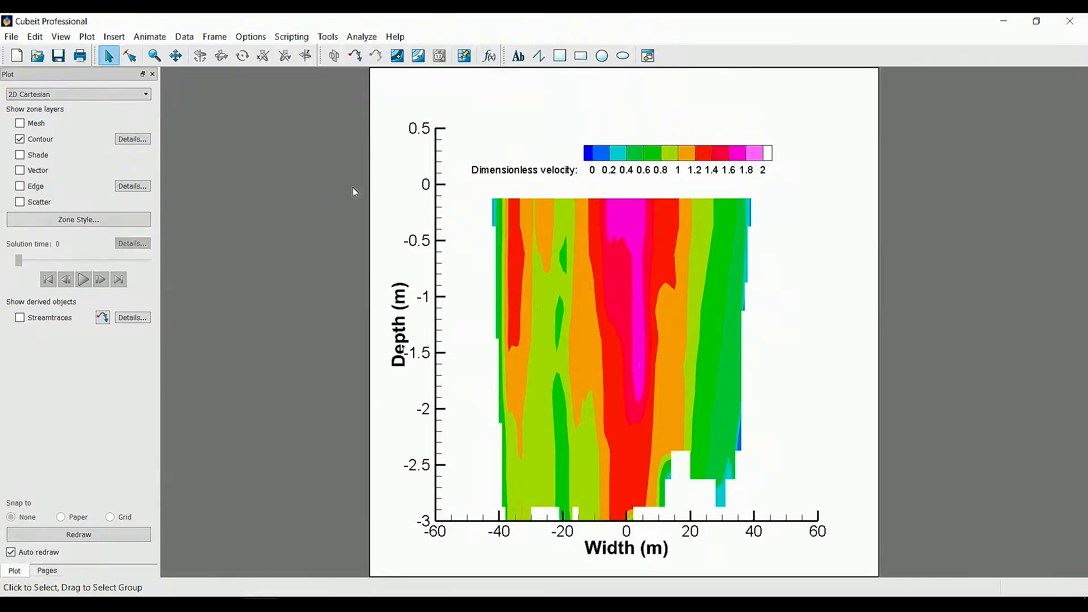
pyautogui.click(60, 37)
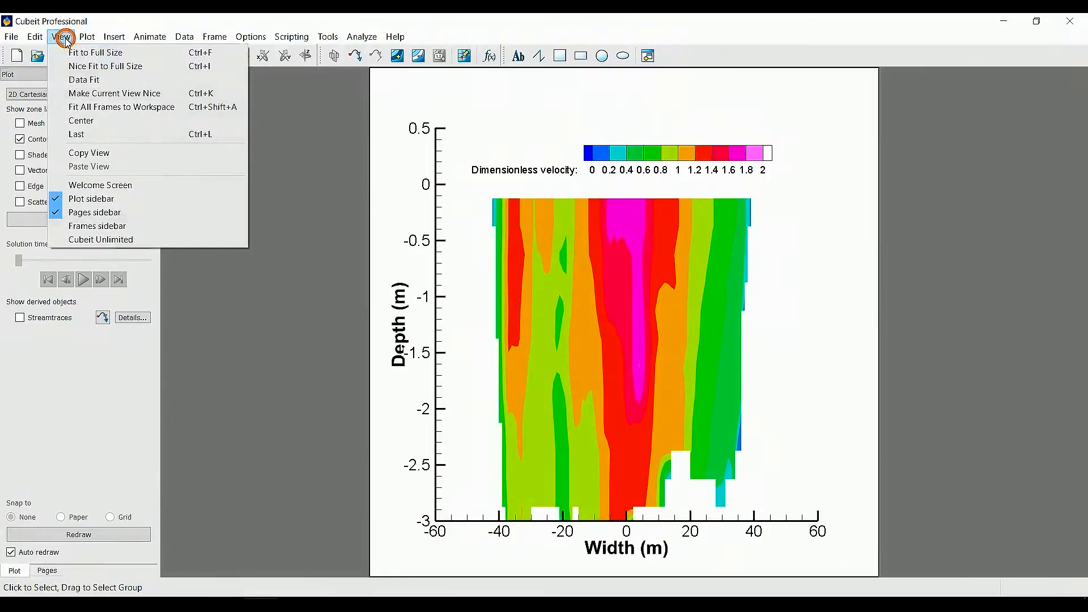
pyautogui.click(100, 239)
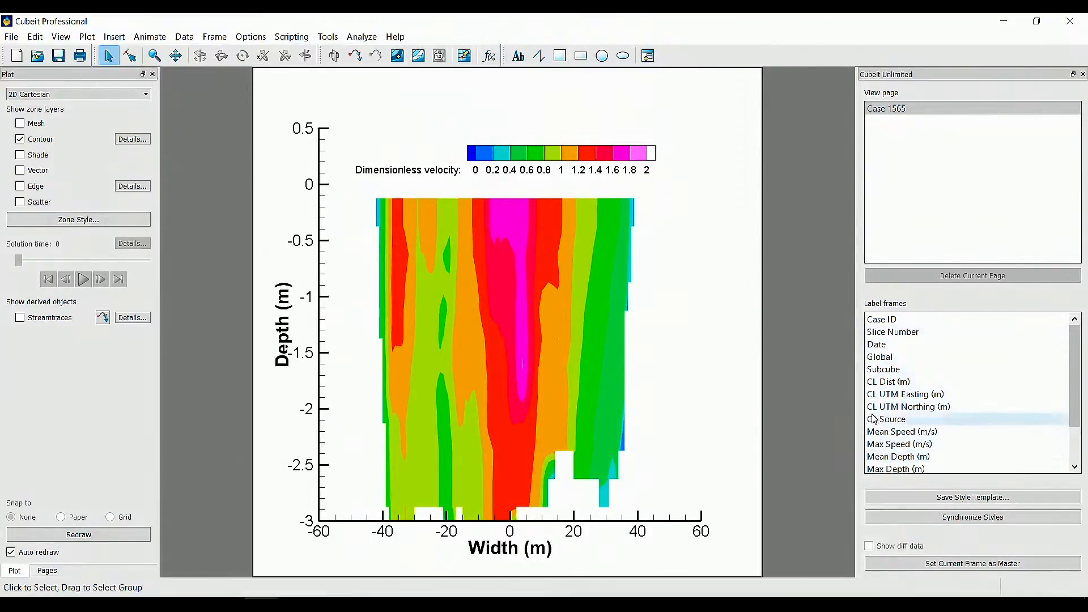
# Label the frame with Date, CL Dist, CL UTM Easting and CL UTM Northing, and move the label box above the colour legend.
pyautogui.click(886, 346)
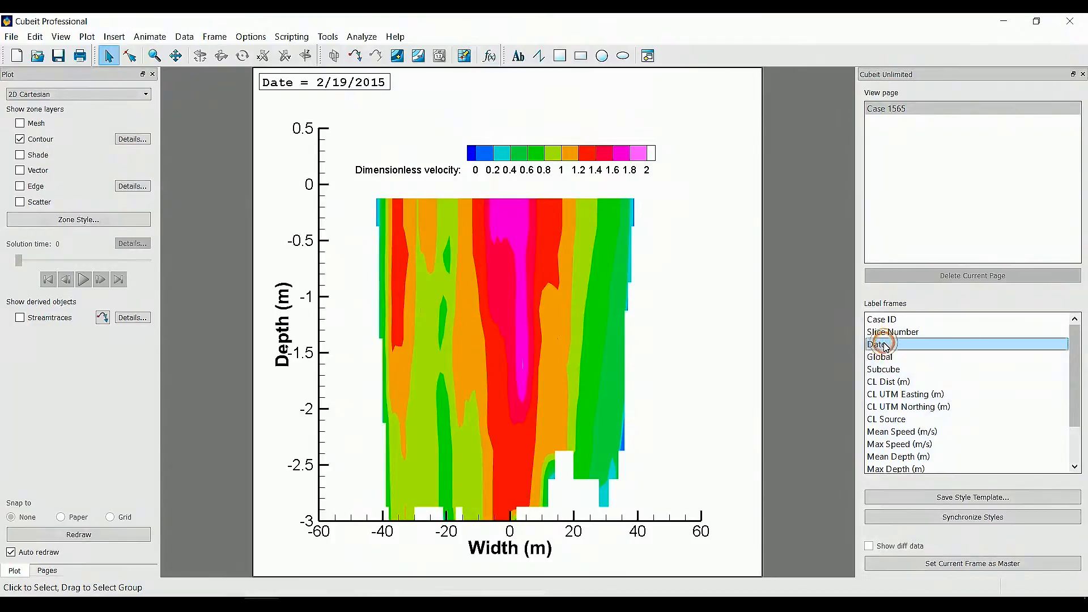
pyautogui.click(890, 382)
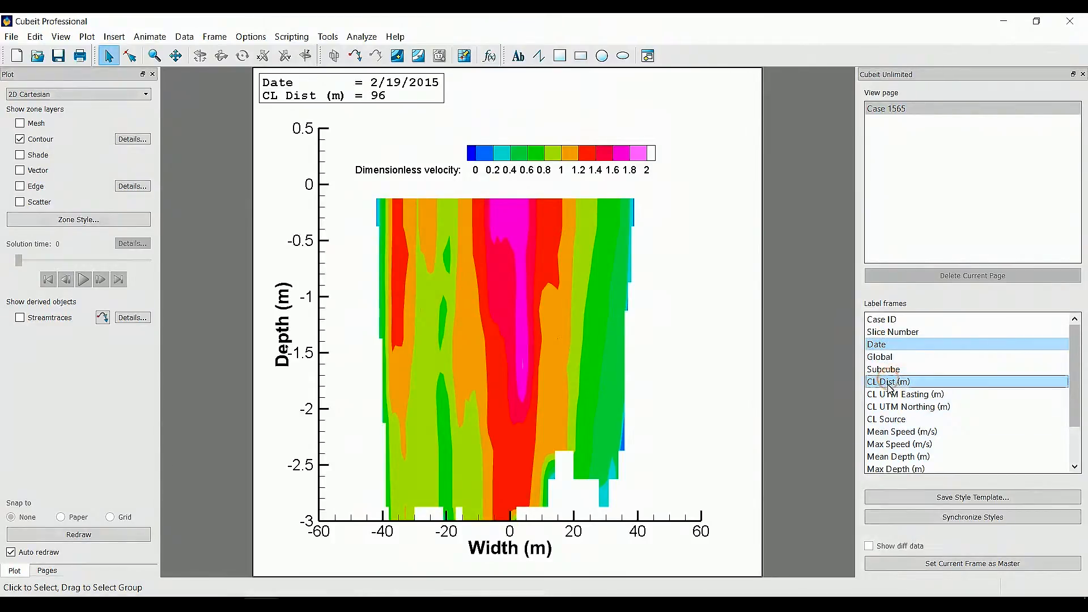
pyautogui.click(889, 394)
pyautogui.click(889, 407)
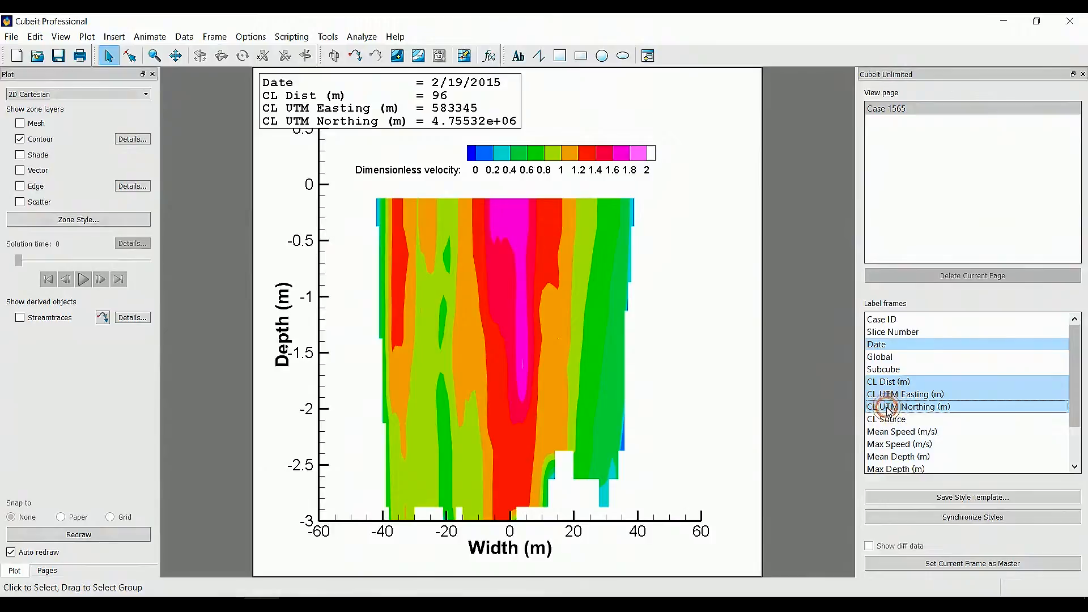
pyautogui.click(416, 116)
pyautogui.moveTo(405, 125); pyautogui.dragTo(543, 130)
pyautogui.click(742, 148)
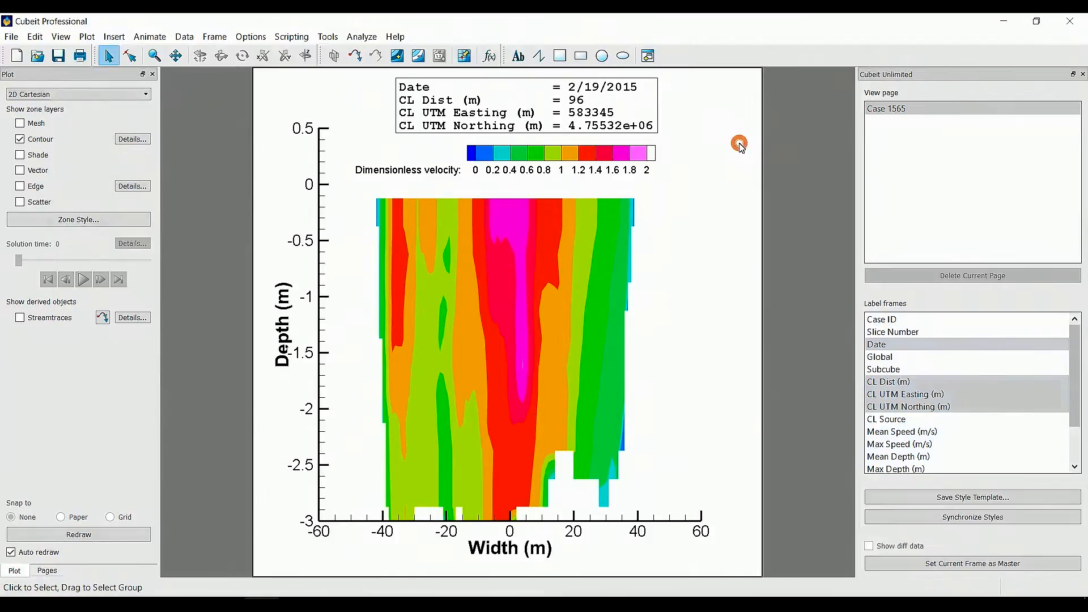